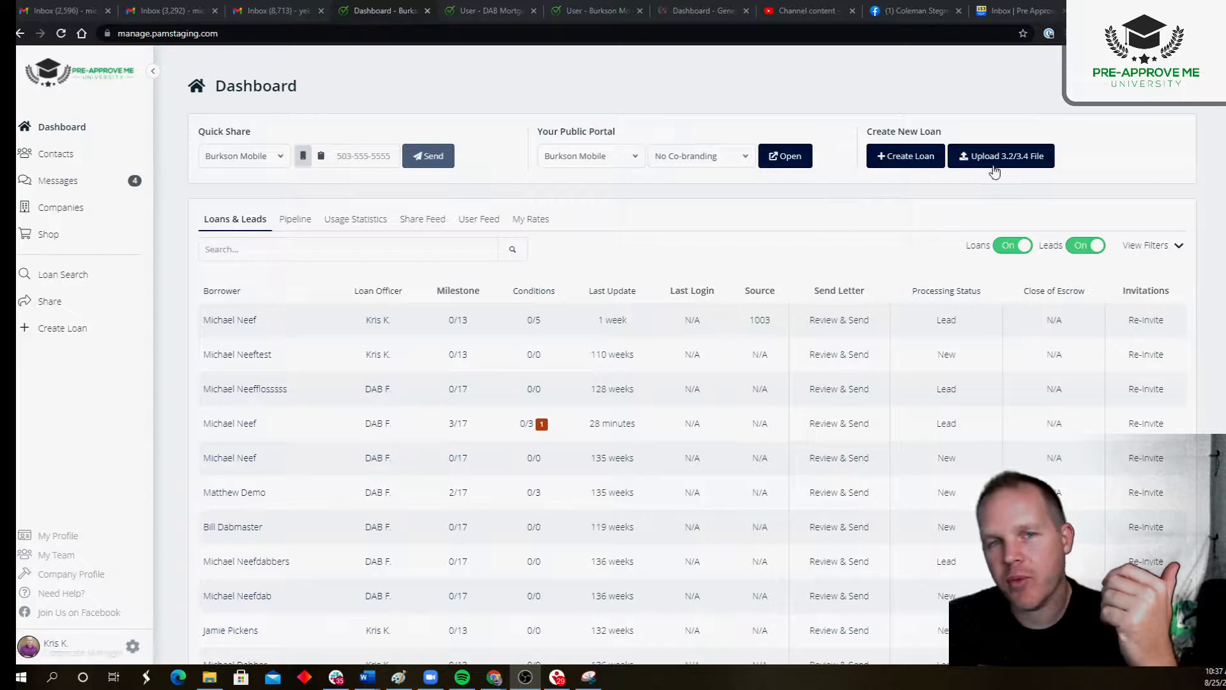
# Step: Start a new loan for Burkson Mobile and enter the borrower's first and last name
pyautogui.click(889, 161)
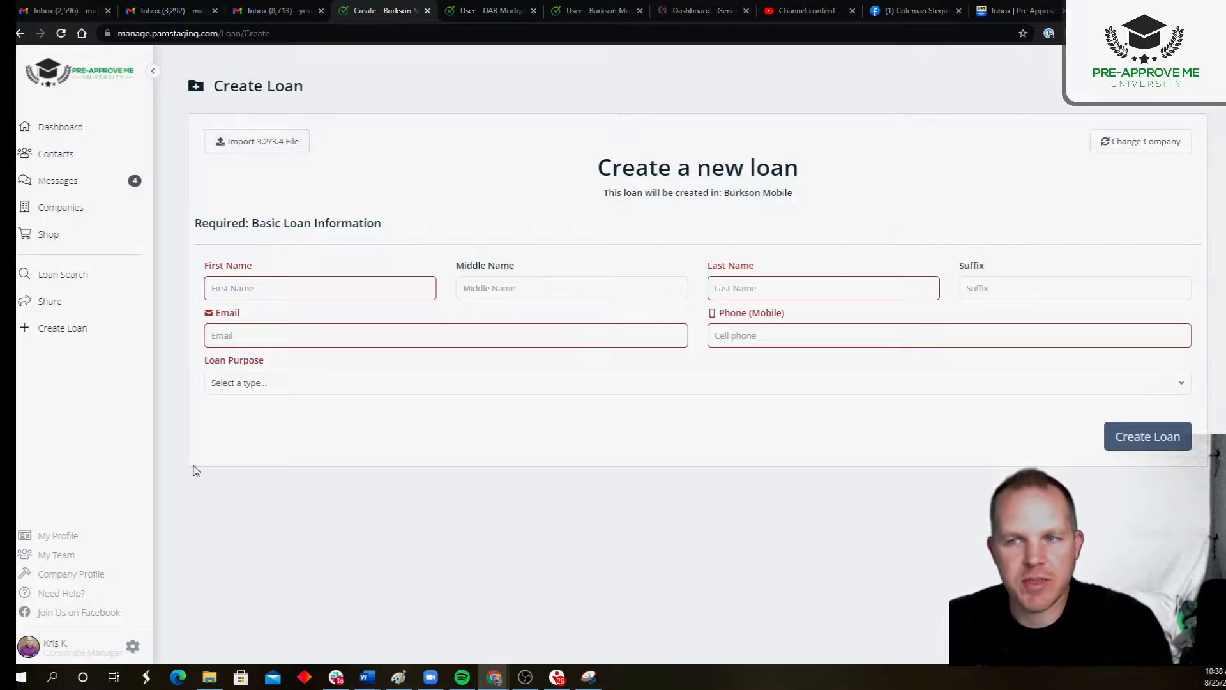
pyautogui.click(238, 286)
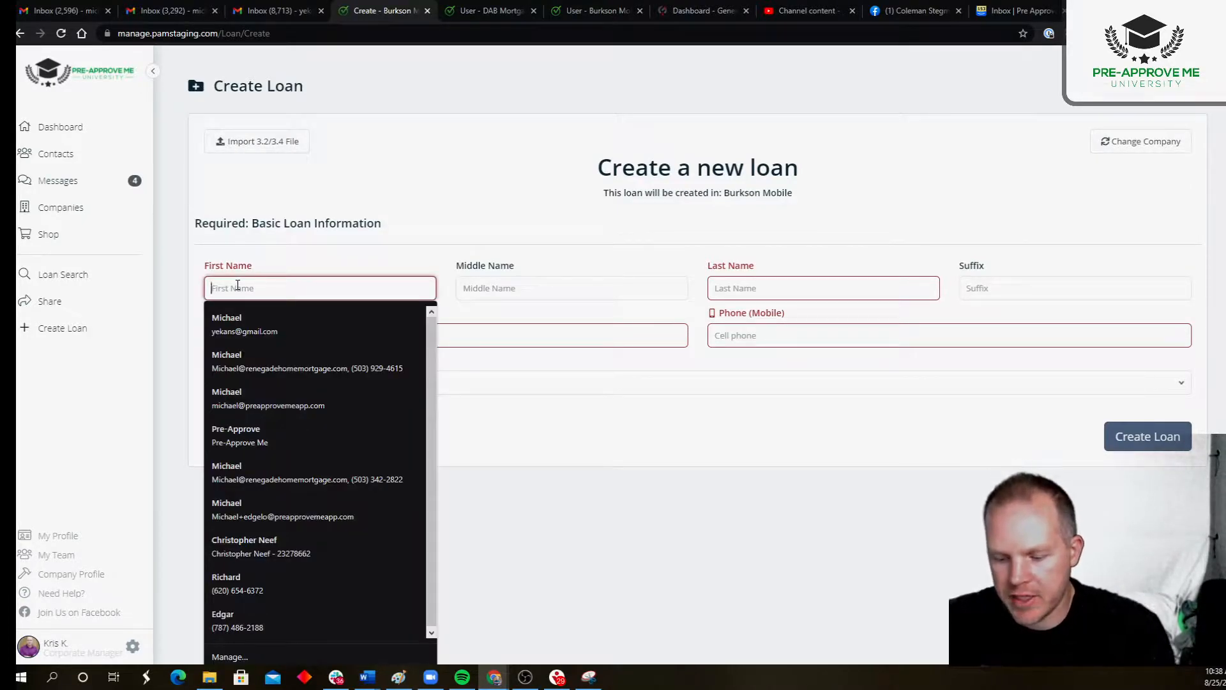
pyautogui.press('Tab')
pyautogui.press('Tab')
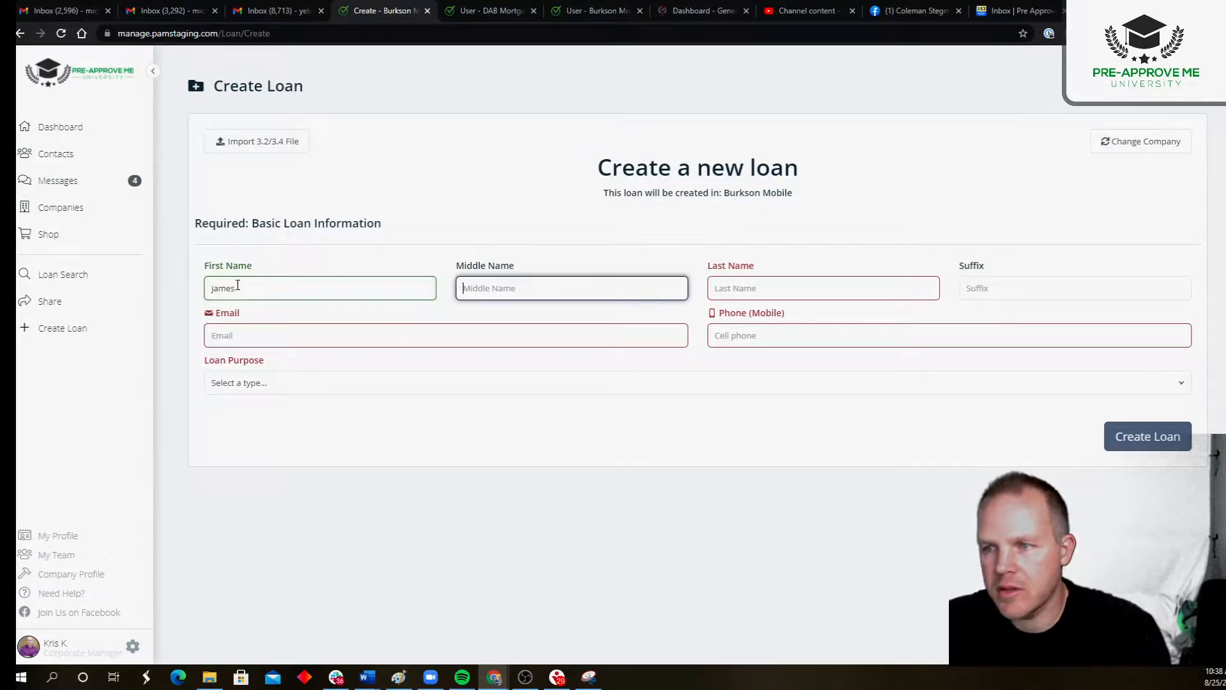
pyautogui.press('Tab')
pyautogui.press('Tab')
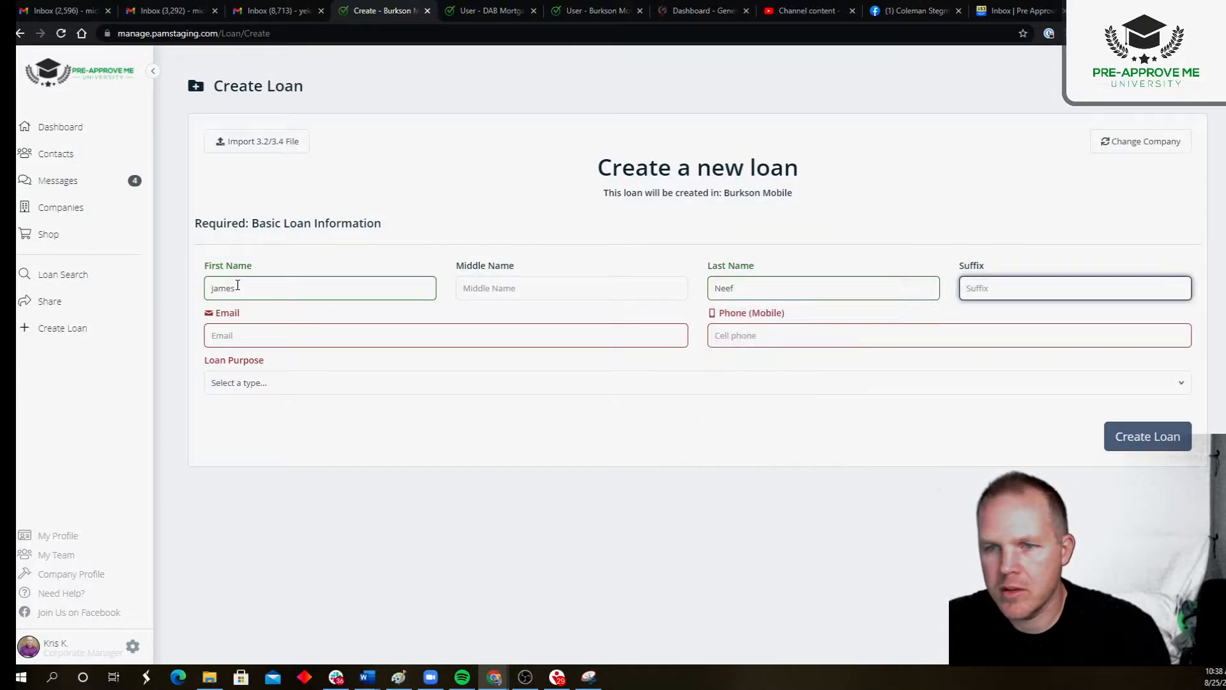
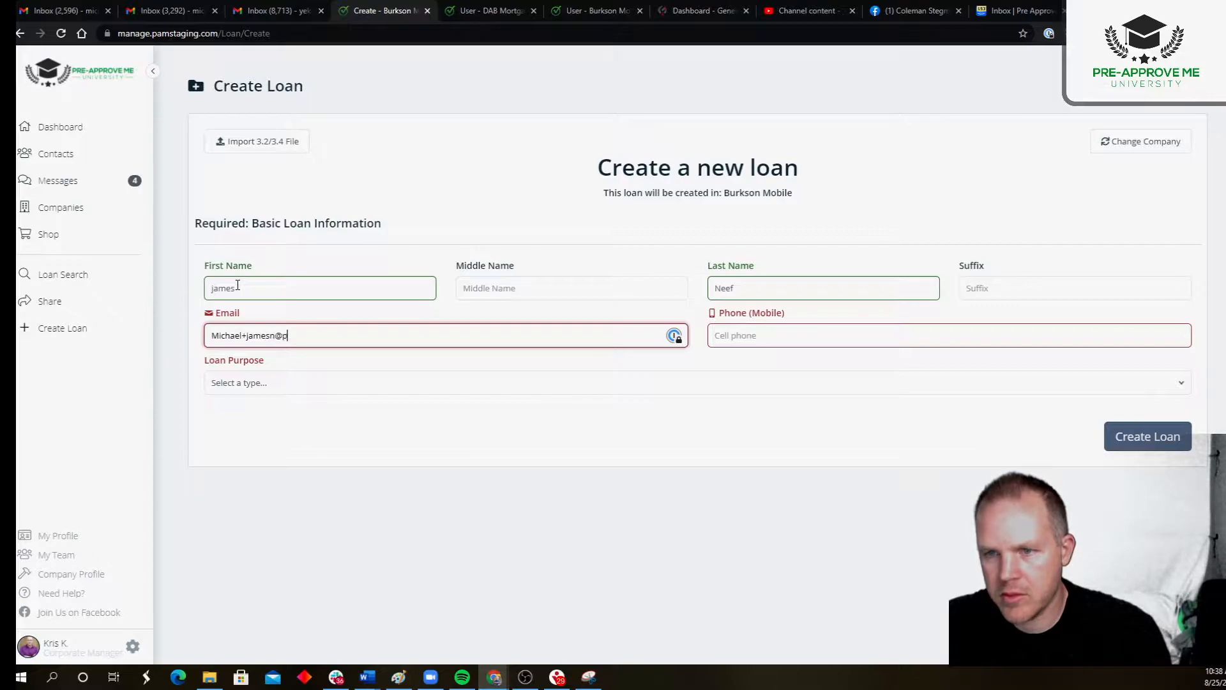
# Step: Fill in the borrower's e-mail address and mobile phone number on the new loan
pyautogui.press('Tab')
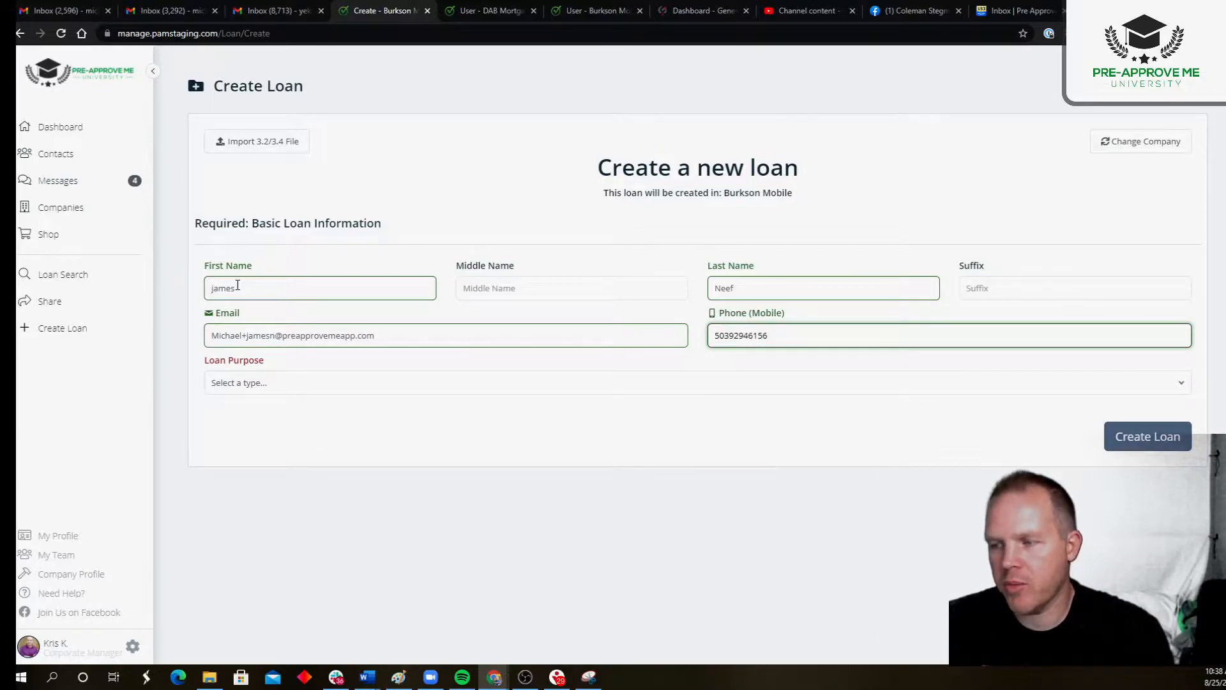
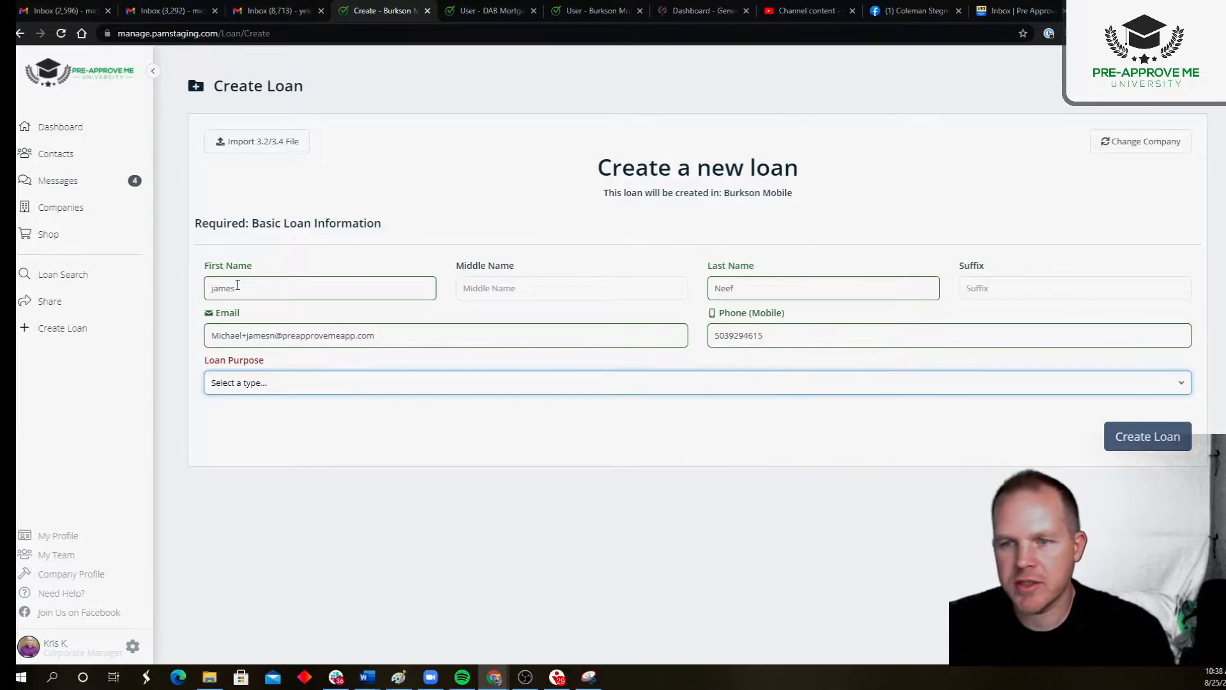
# Step: Set the loan purpose to Purchase and the qualified loan program type to Conventional
pyautogui.click(260, 384)
pyautogui.click(253, 414)
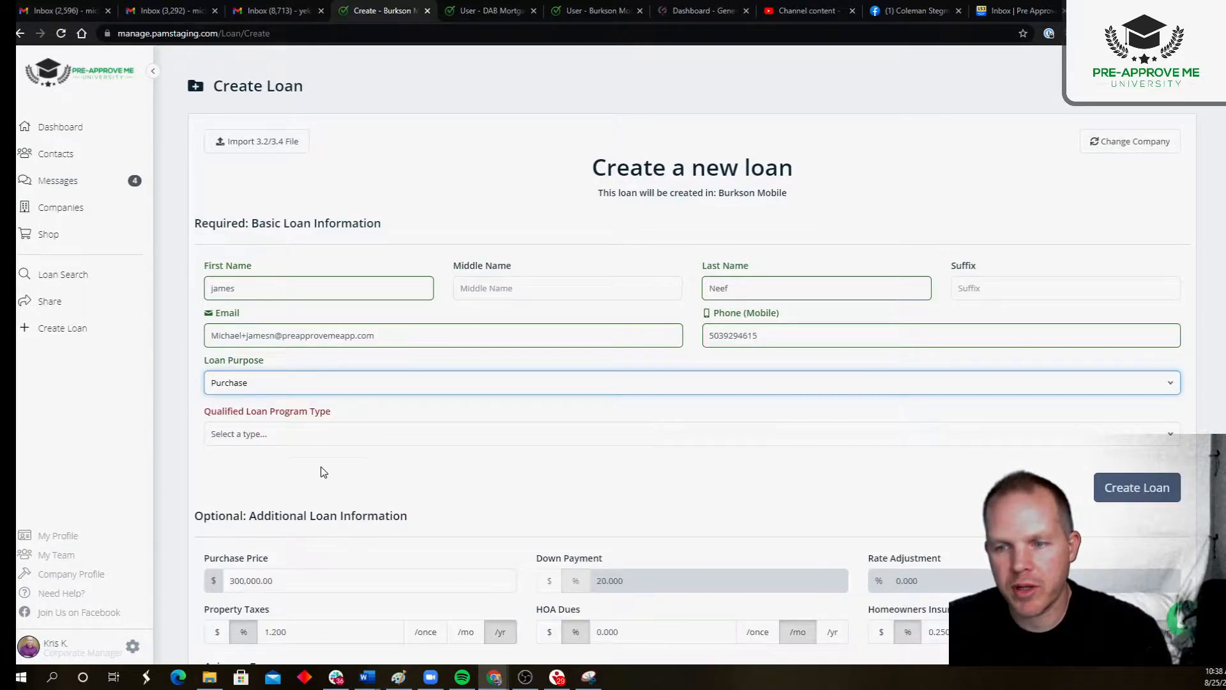
pyautogui.click(300, 428)
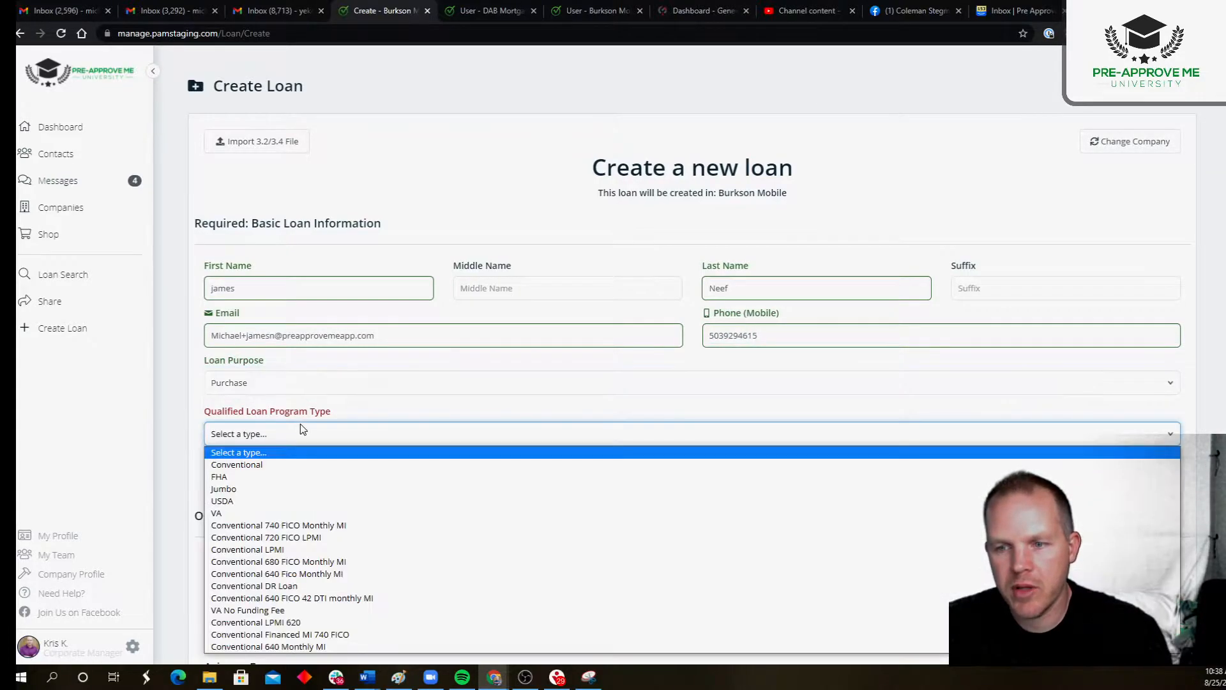
pyautogui.click(232, 464)
pyautogui.click(230, 439)
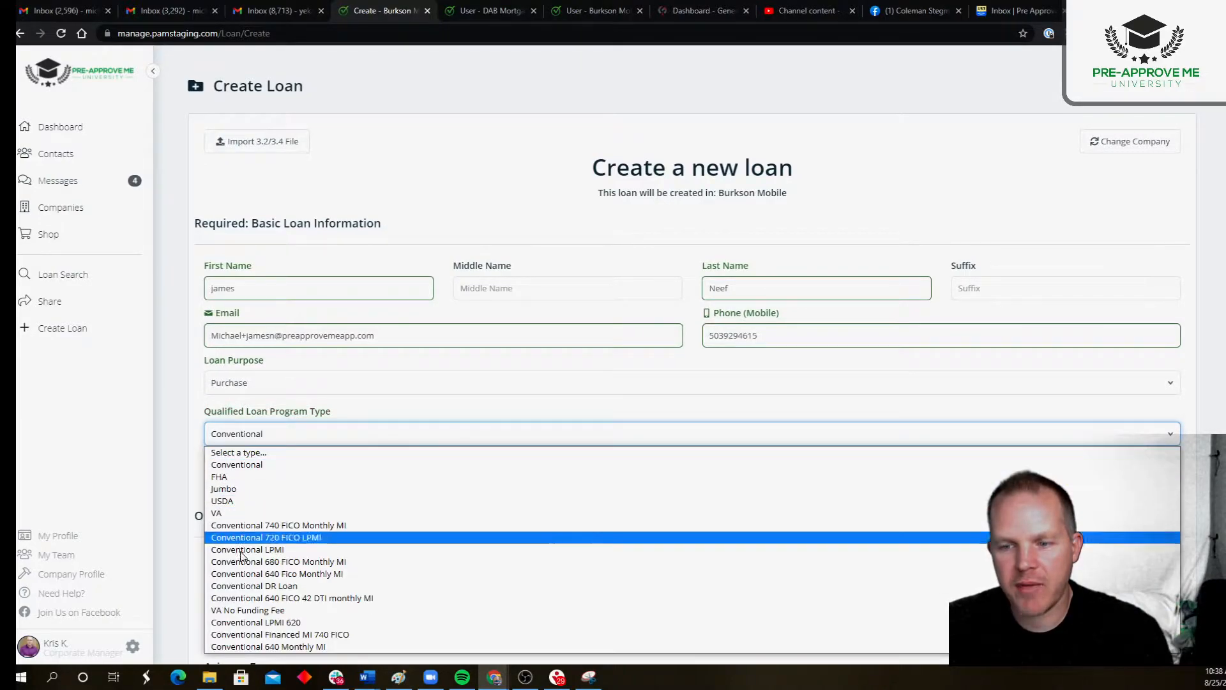
pyautogui.click(232, 464)
# Step: Set the optional purchase price to $250,000 and the rate adjustment to 0.25%
pyautogui.scroll(-5, 292, 336)
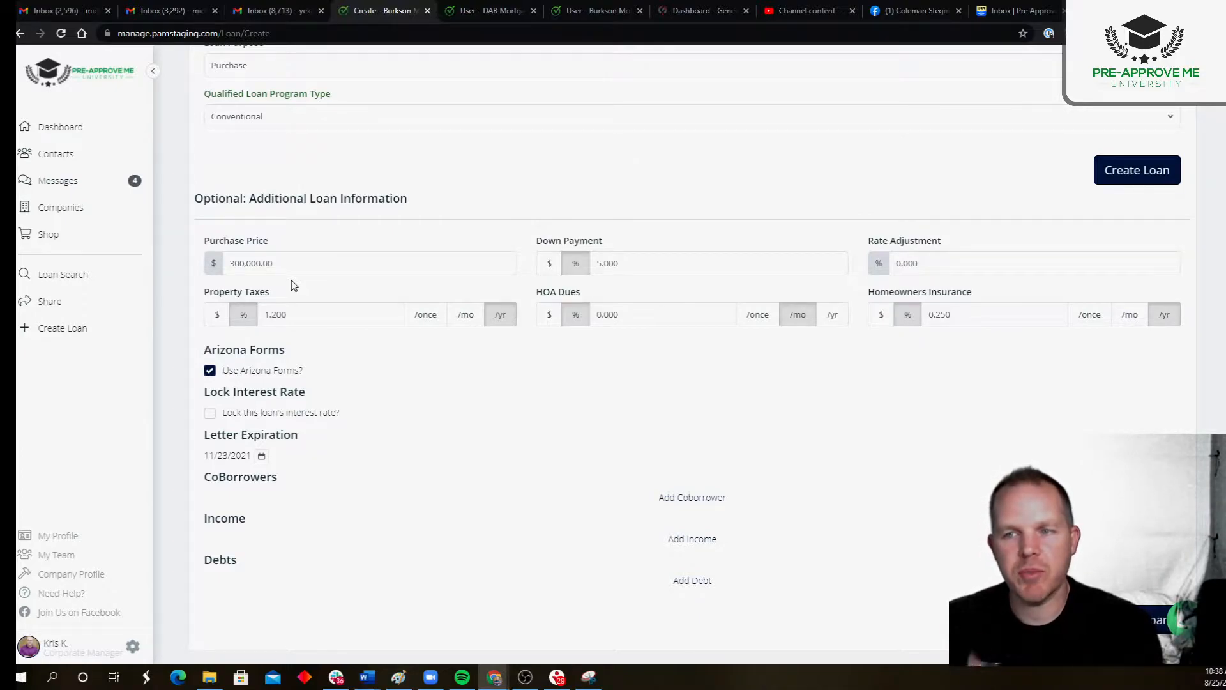
pyautogui.click(300, 264)
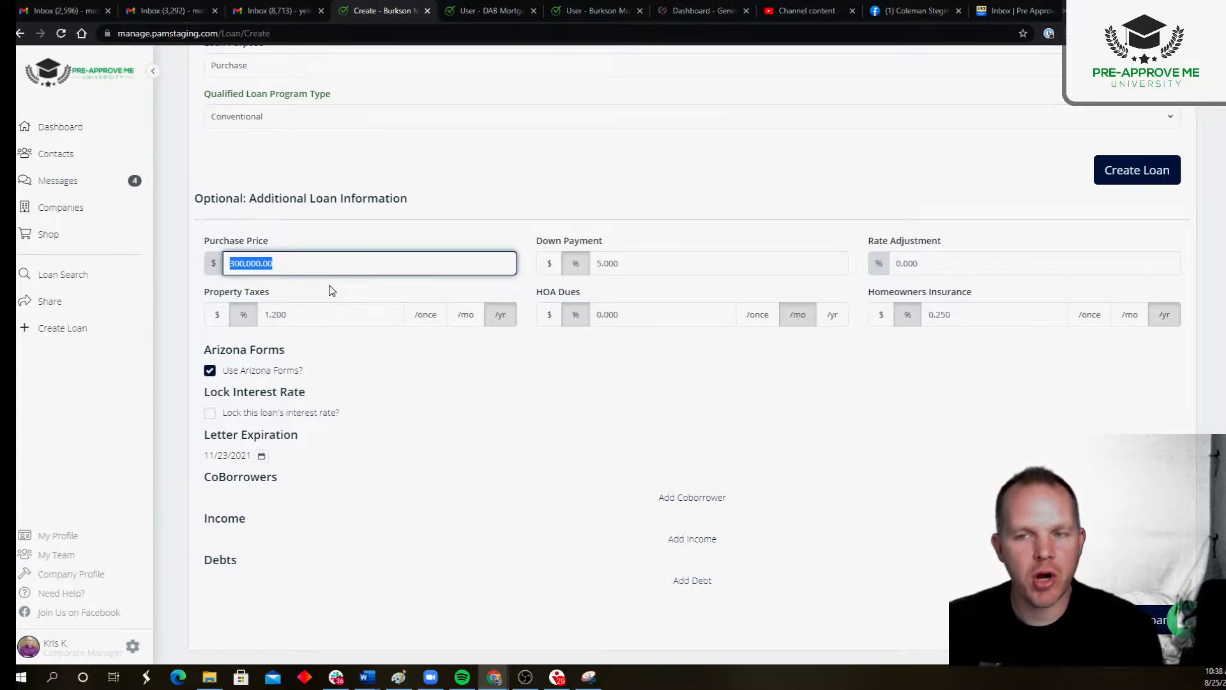
pyautogui.write('250000')
pyautogui.press('Tab')
pyautogui.press('Tab')
pyautogui.press('Tab')
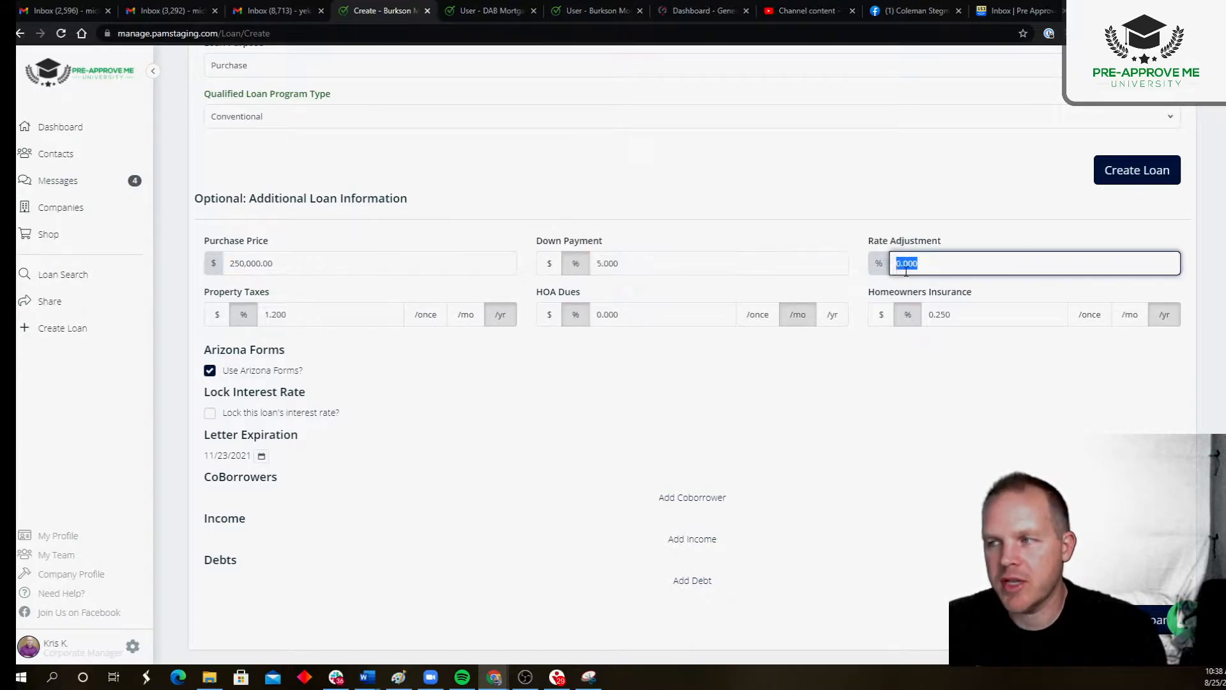
pyautogui.press('Tab')
pyautogui.hotkey('shift', 'Tab')
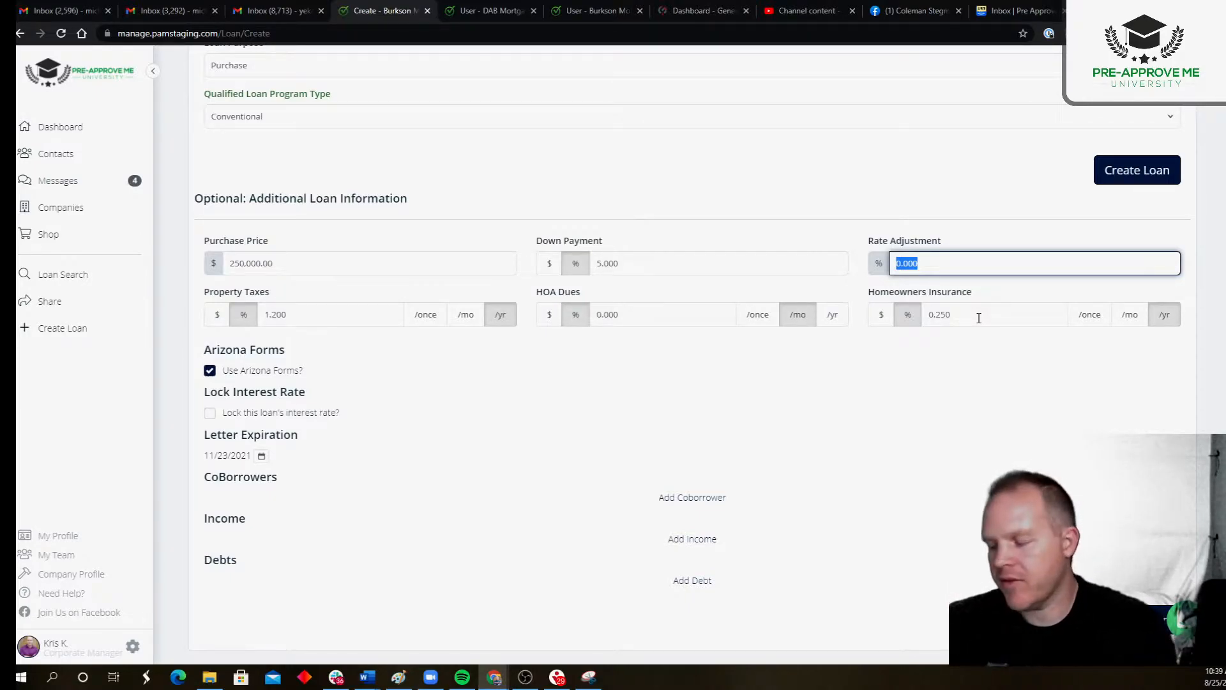
pyautogui.write('.25')
pyautogui.click(862, 165)
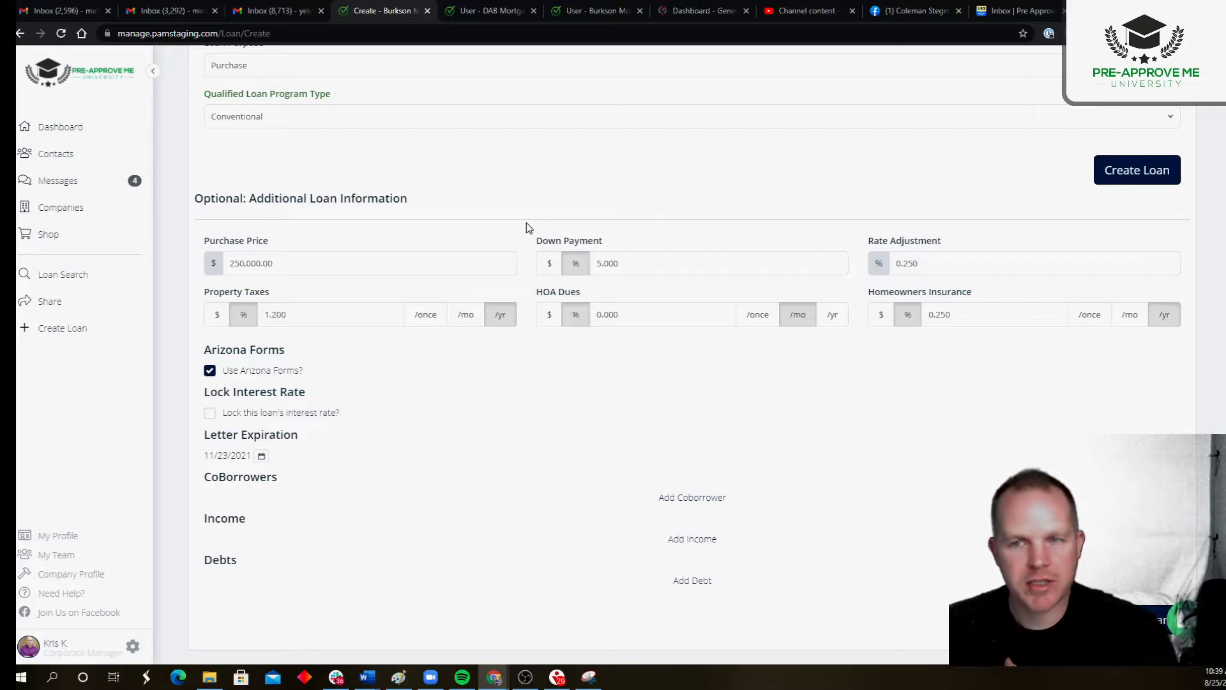
# Step: Turn off the use of Arizona forms for this loan
pyautogui.click(210, 371)
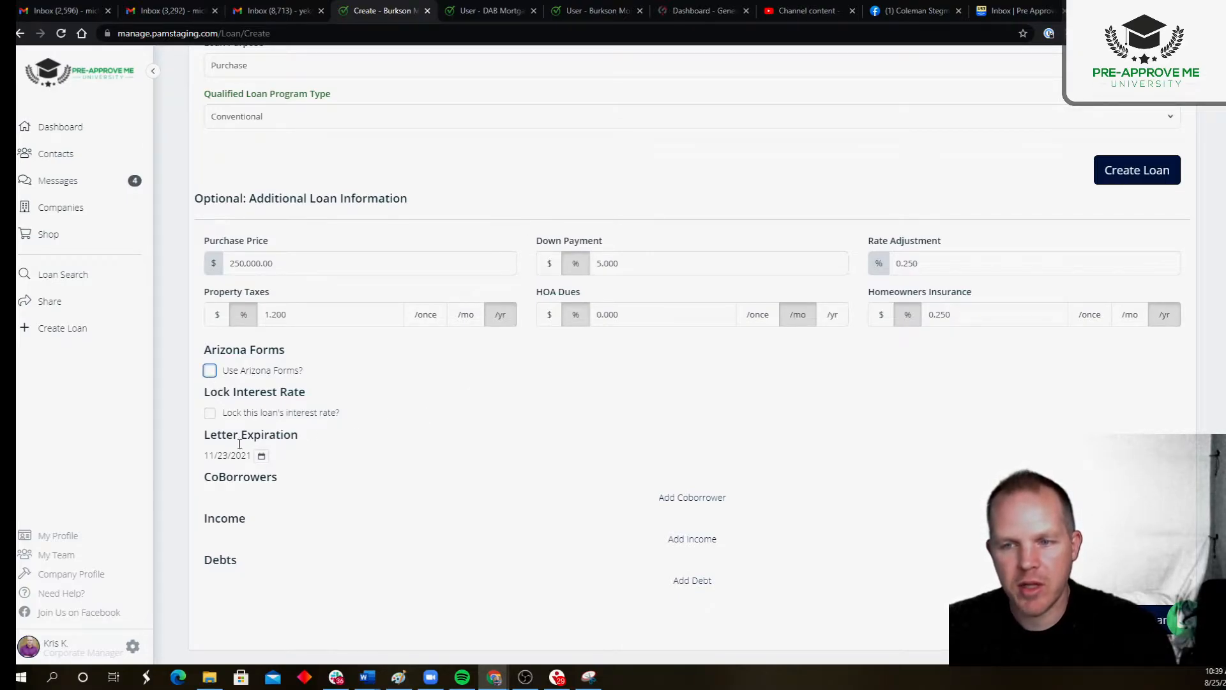
pyautogui.moveTo(224, 371); pyautogui.dragTo(351, 379)
pyautogui.click(401, 396)
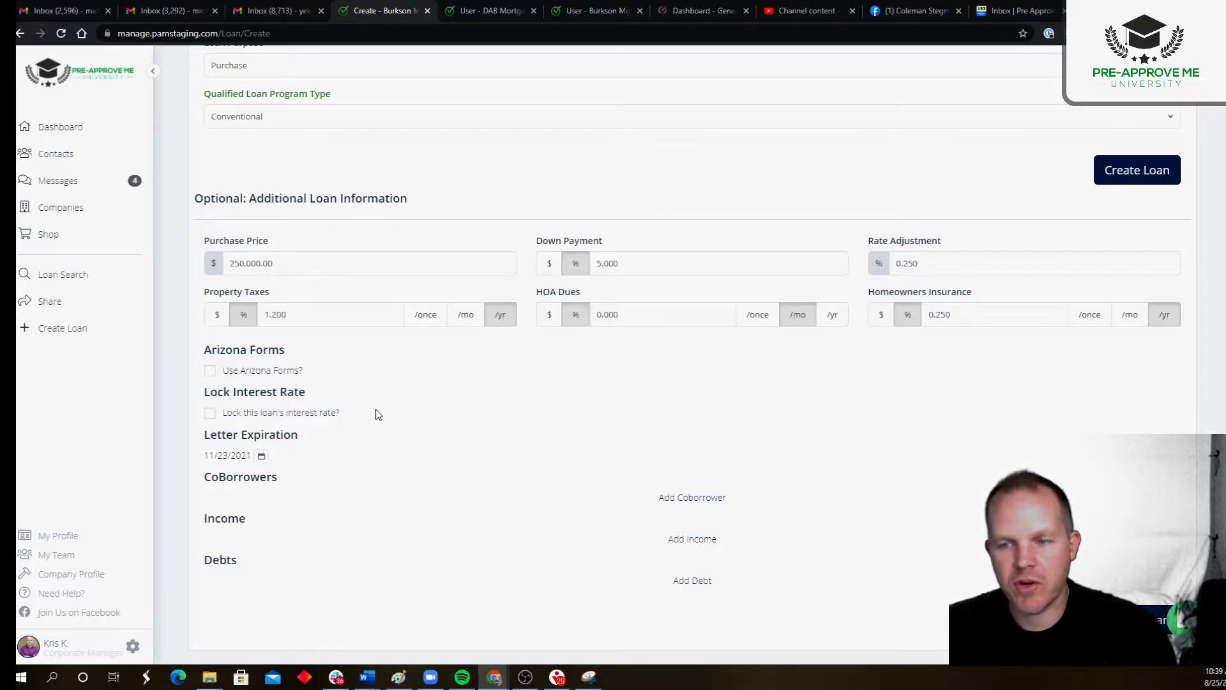
pyautogui.click(690, 497)
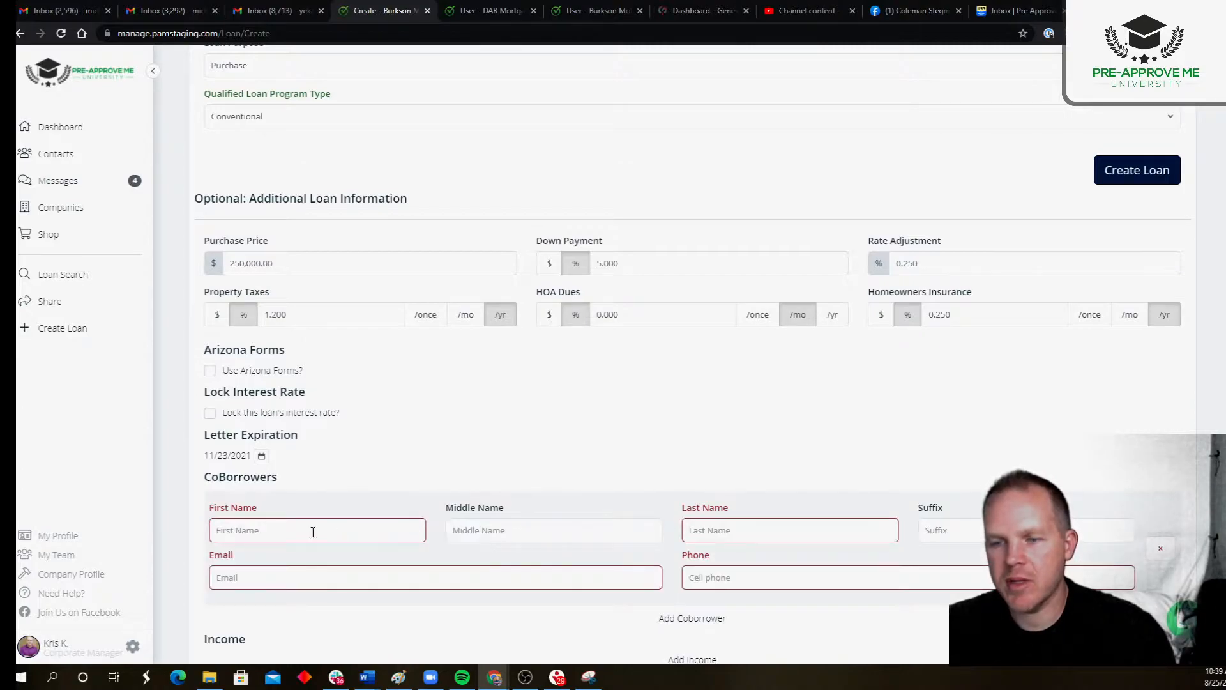
pyautogui.scroll(-2, 698, 486)
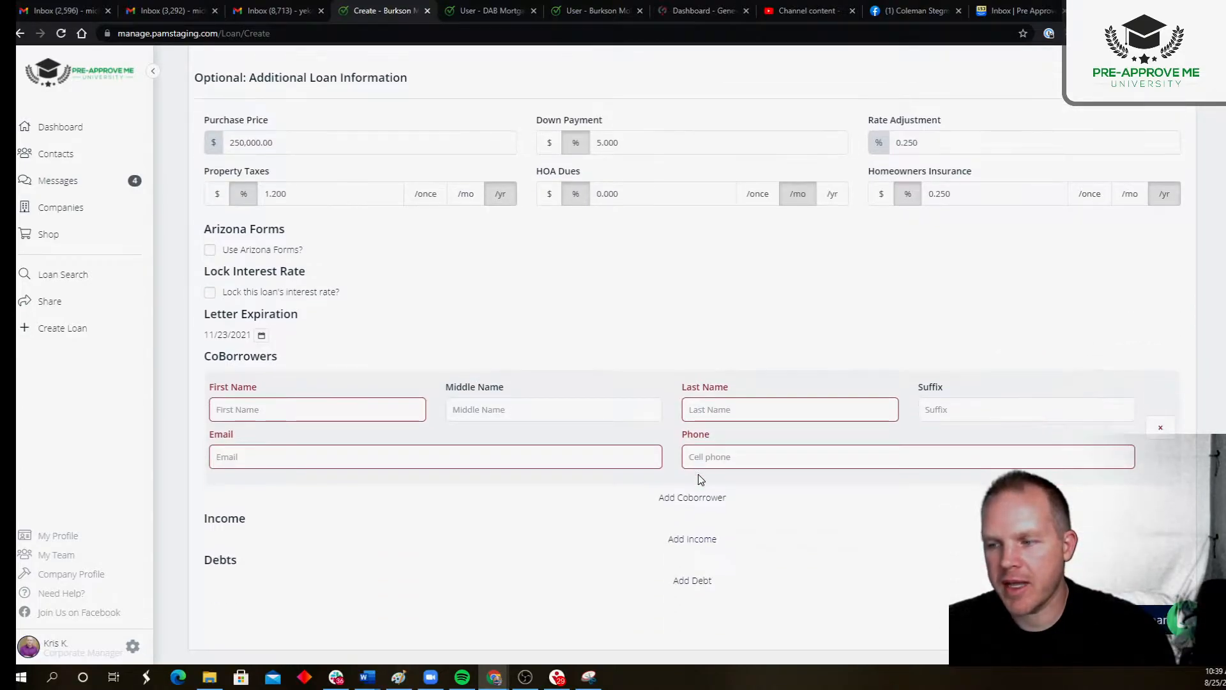
pyautogui.click(1166, 434)
# Step: Add a monthly income entry named Base with an amount of $5,000
pyautogui.click(677, 540)
pyautogui.moveTo(760, 508); pyautogui.dragTo(607, 512)
pyautogui.write('5000')
pyautogui.click(377, 508)
pyautogui.write('Base')
pyautogui.press('Tab')
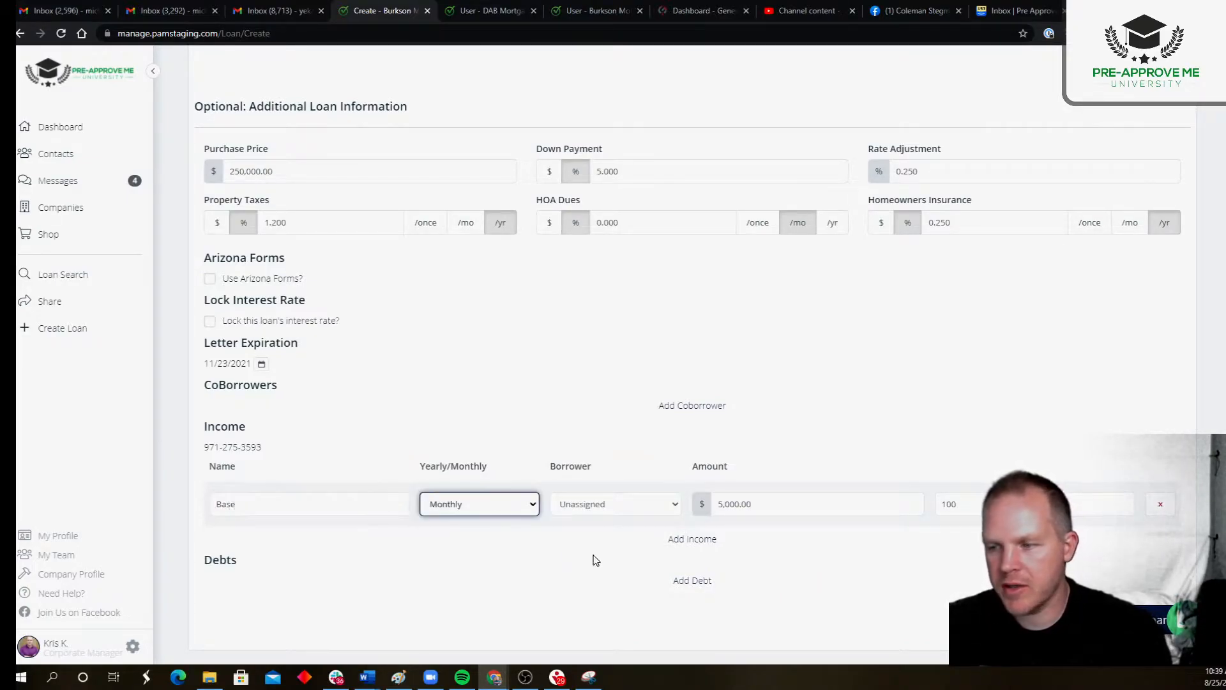
# Step: Add a monthly debt named Car with an amount of $250 and create the loan
pyautogui.click(697, 582)
pyautogui.click(939, 545)
pyautogui.click(813, 553)
pyautogui.moveTo(813, 555); pyautogui.dragTo(649, 548)
pyautogui.write('250')
pyautogui.click(364, 545)
pyautogui.write('Car')
pyautogui.press('Tab')
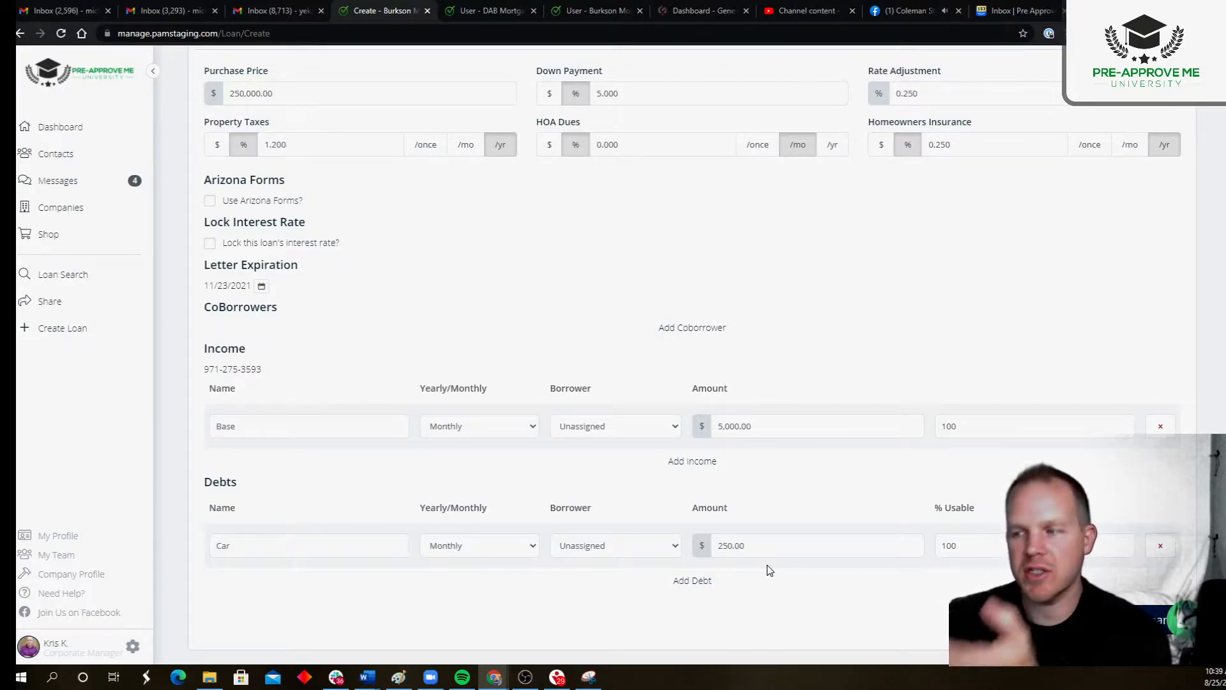
pyautogui.click(1149, 620)
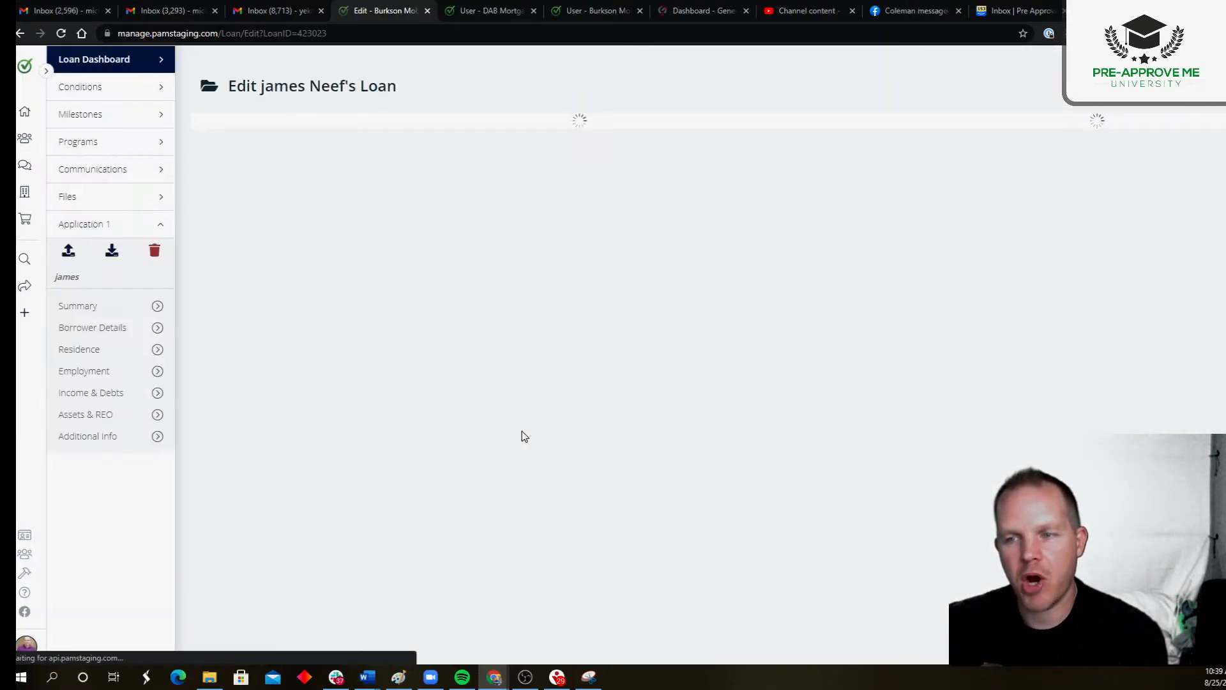
# Step: Check the new loan's qualification status in the loan officer's approved scenario
pyautogui.scroll(-5, 520, 433)
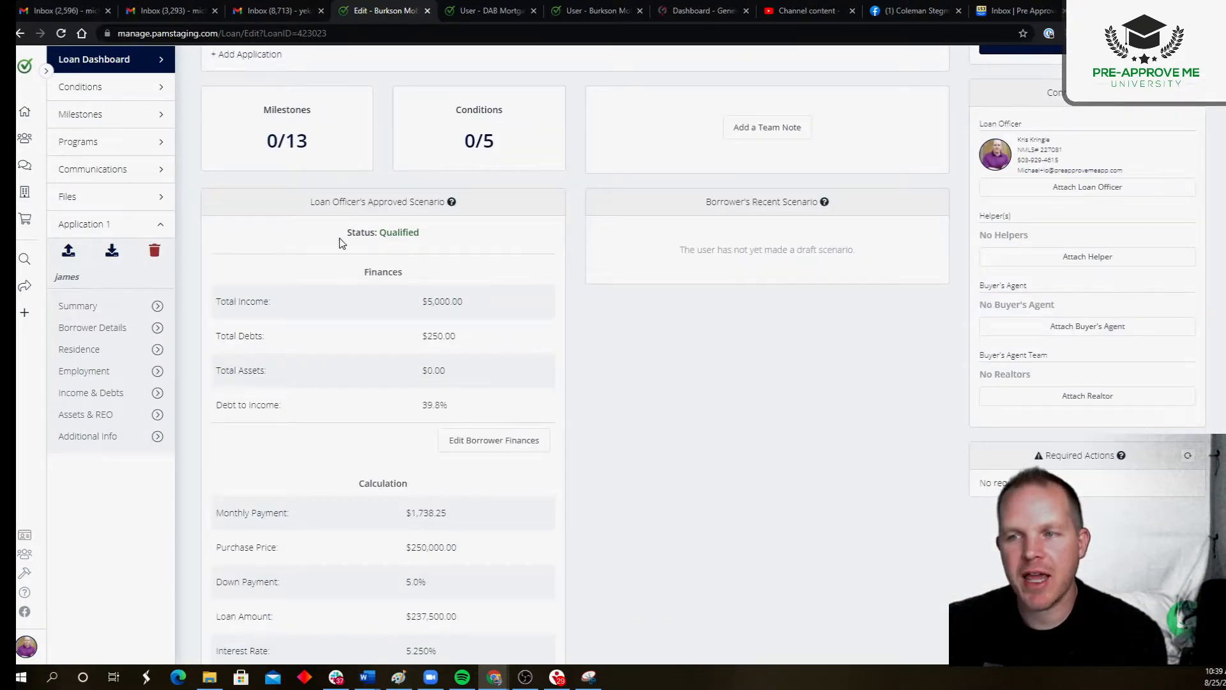
pyautogui.moveTo(349, 243); pyautogui.dragTo(444, 242)
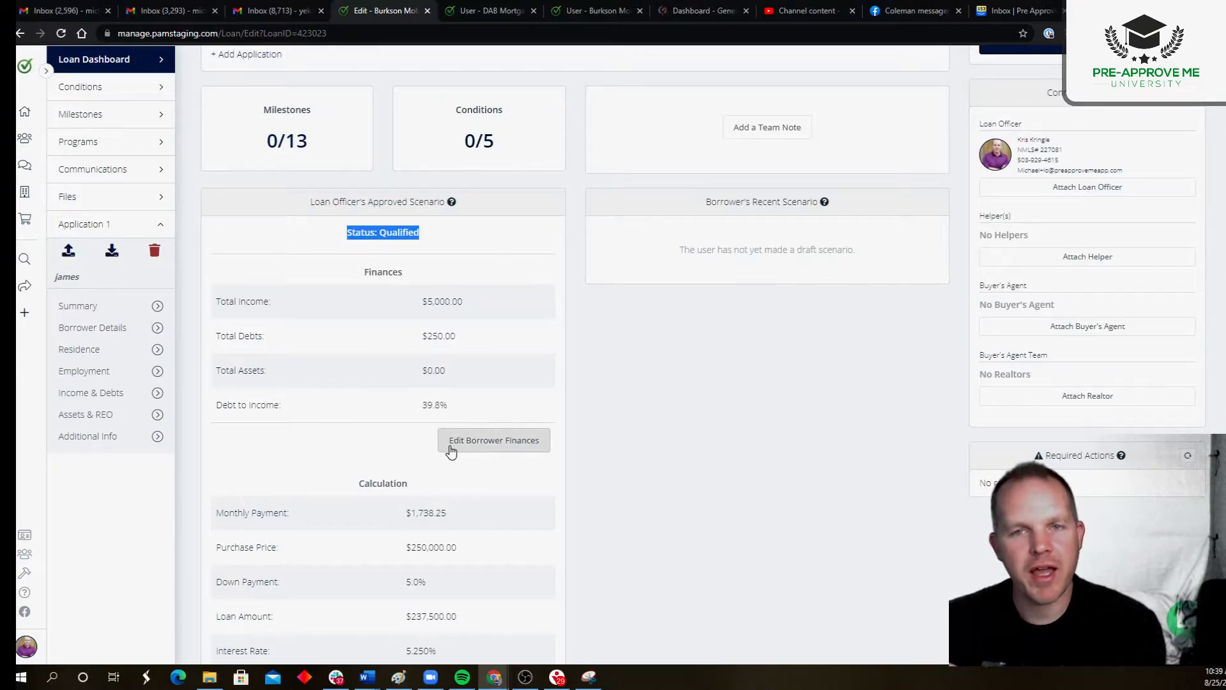
# Step: View the delivery methods for inviting the borrower and close the invitation without sending it
pyautogui.scroll(5, 518, 468)
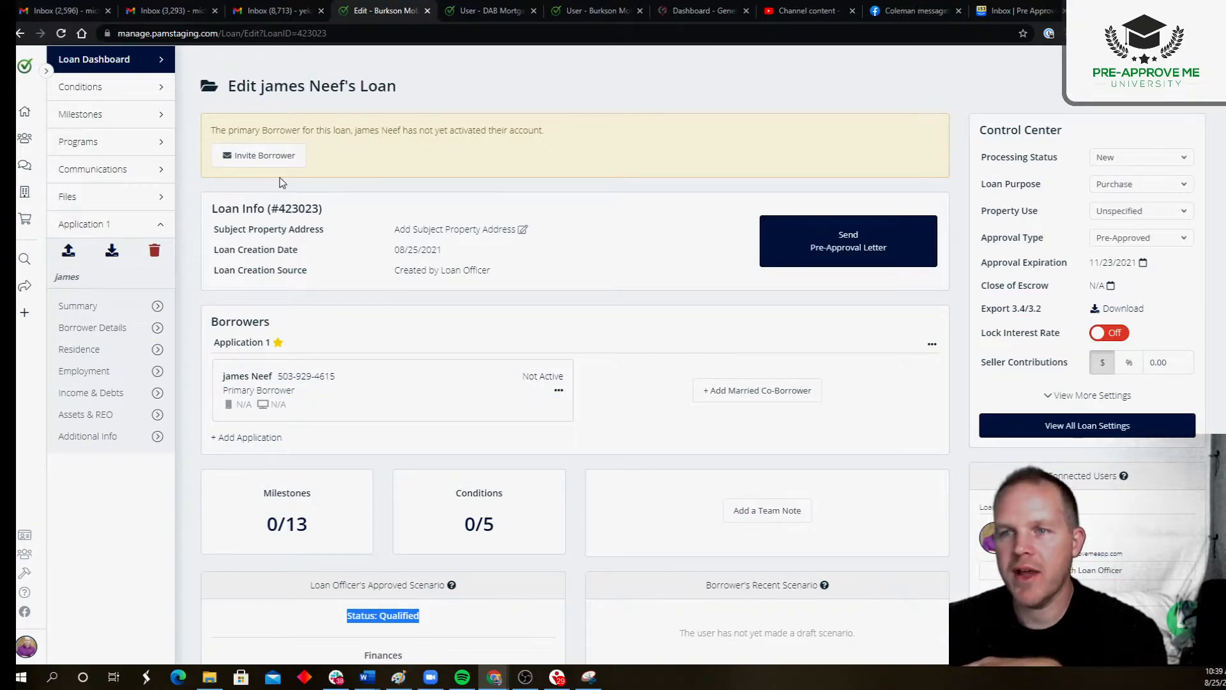
pyautogui.click(269, 159)
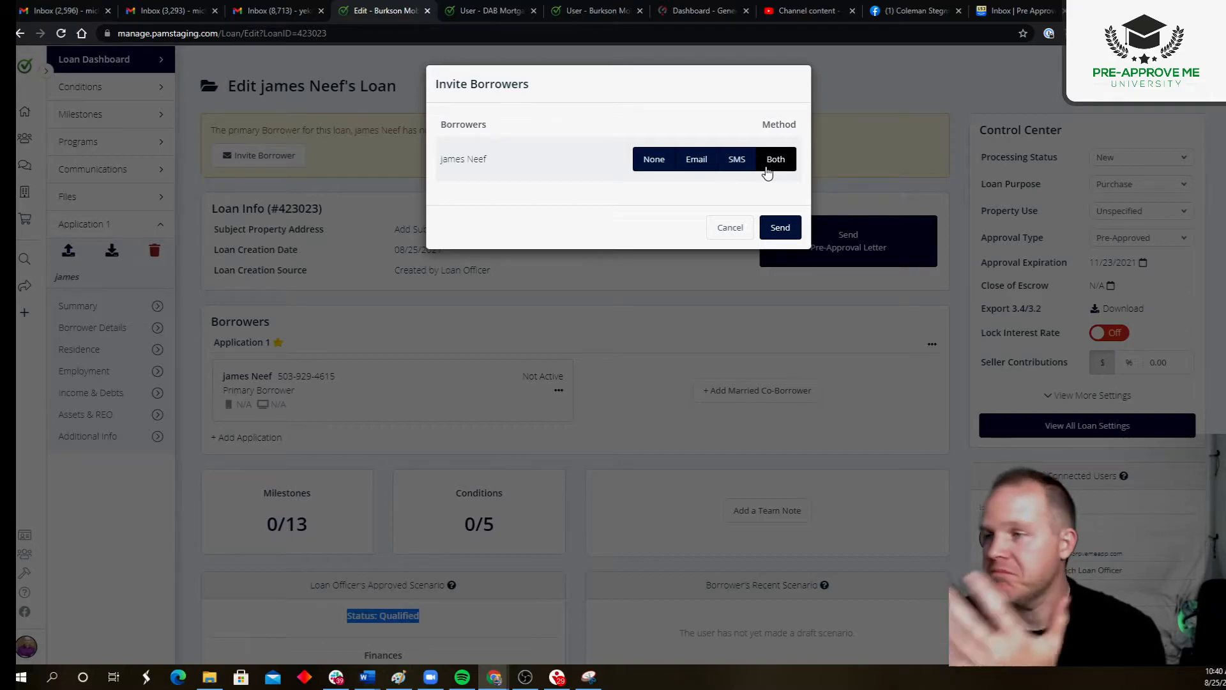
pyautogui.click(729, 227)
# Step: Examine the loan officer's approved scenario, including its status line and finances summary
pyautogui.scroll(-4, 533, 359)
pyautogui.click(533, 359)
pyautogui.moveTo(309, 330); pyautogui.dragTo(442, 331)
pyautogui.click(531, 336)
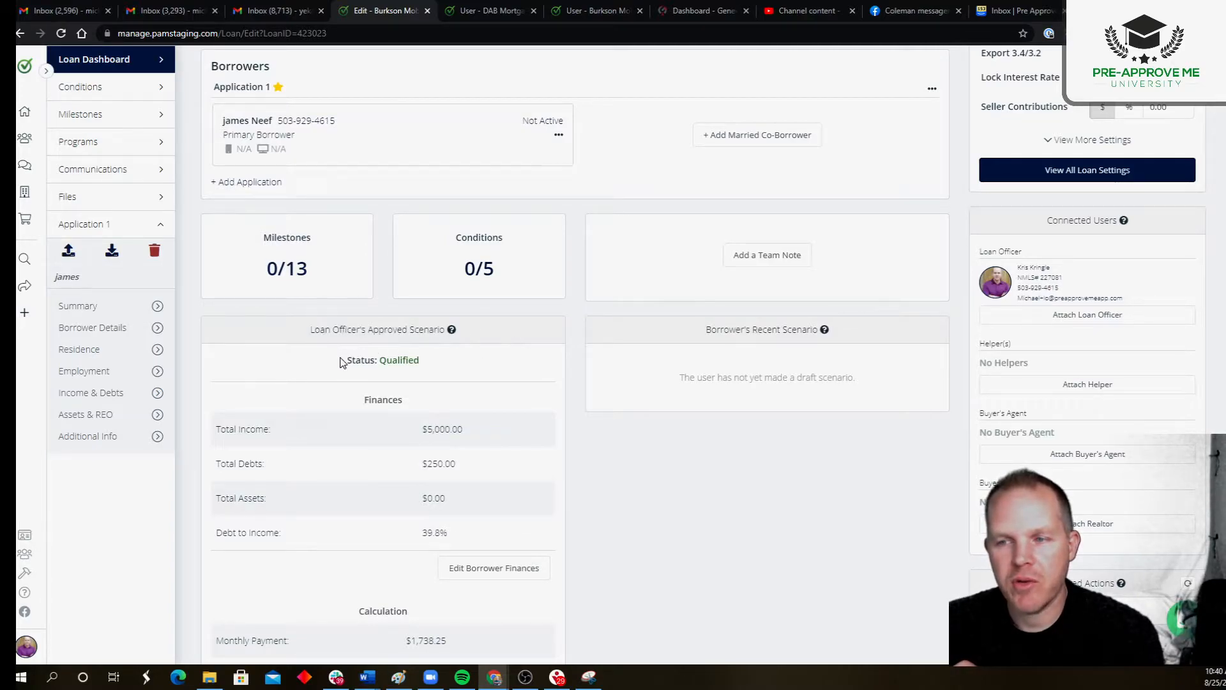
pyautogui.moveTo(345, 360); pyautogui.dragTo(423, 362)
pyautogui.click(487, 440)
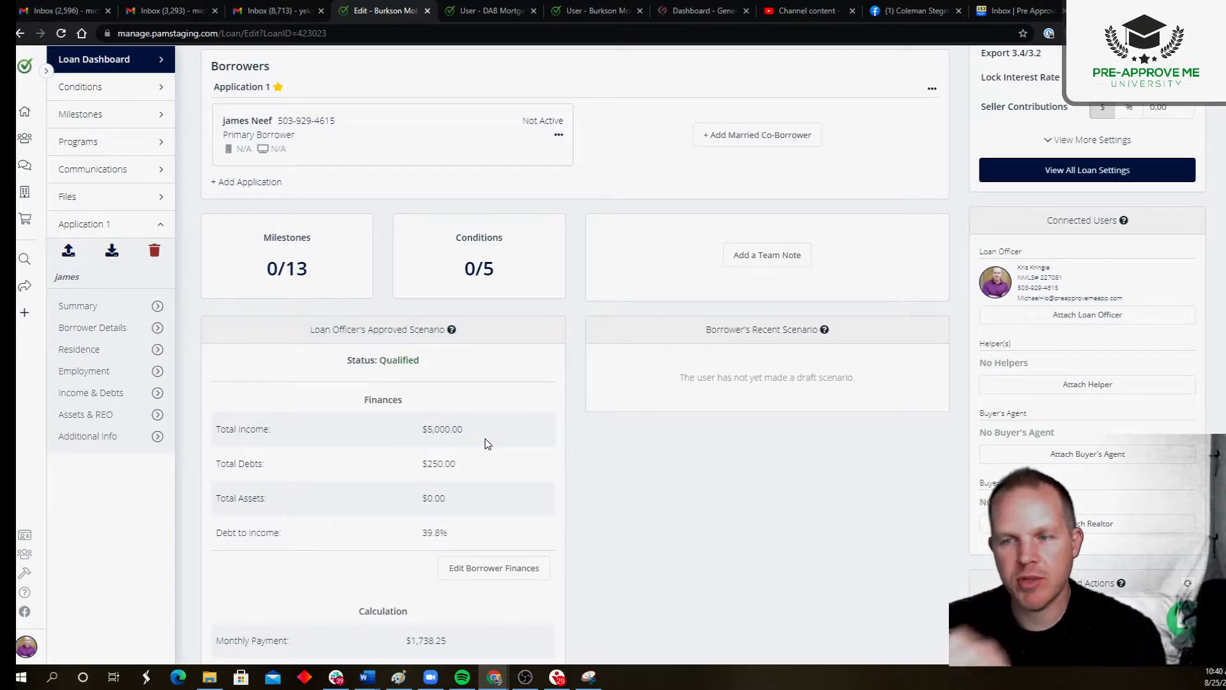
pyautogui.scroll(-1, 486, 387)
pyautogui.scroll(-3, 486, 386)
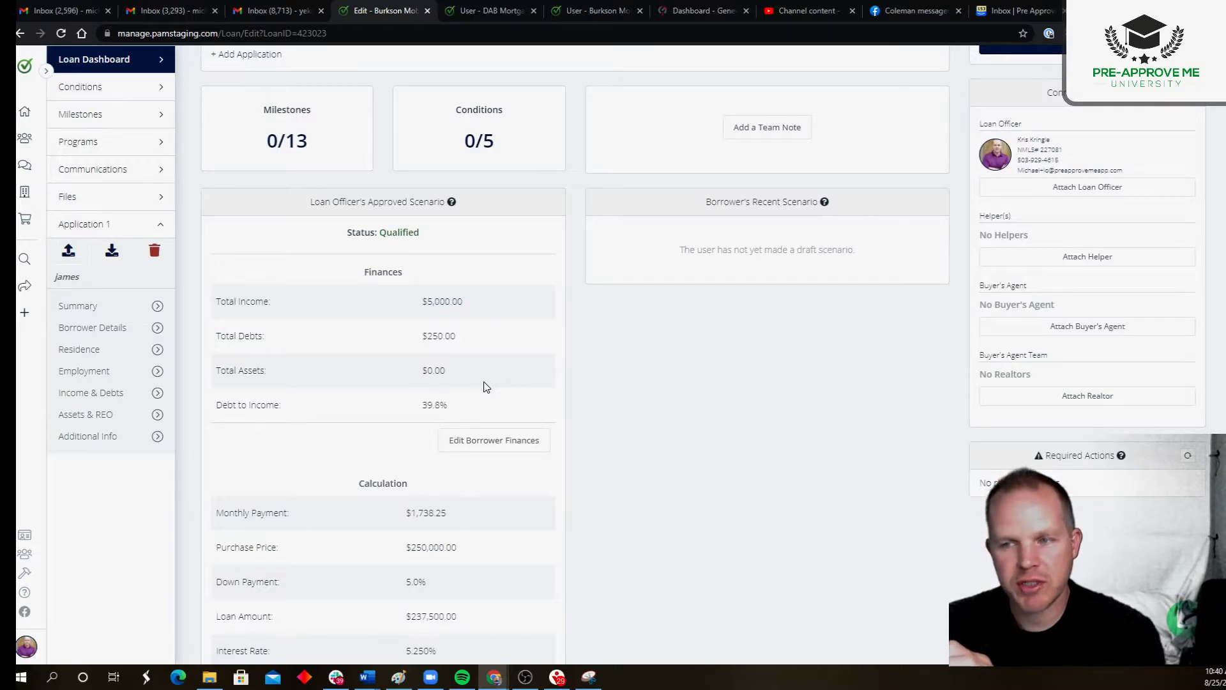
pyautogui.moveTo(309, 203); pyautogui.dragTo(448, 206)
pyautogui.click(529, 338)
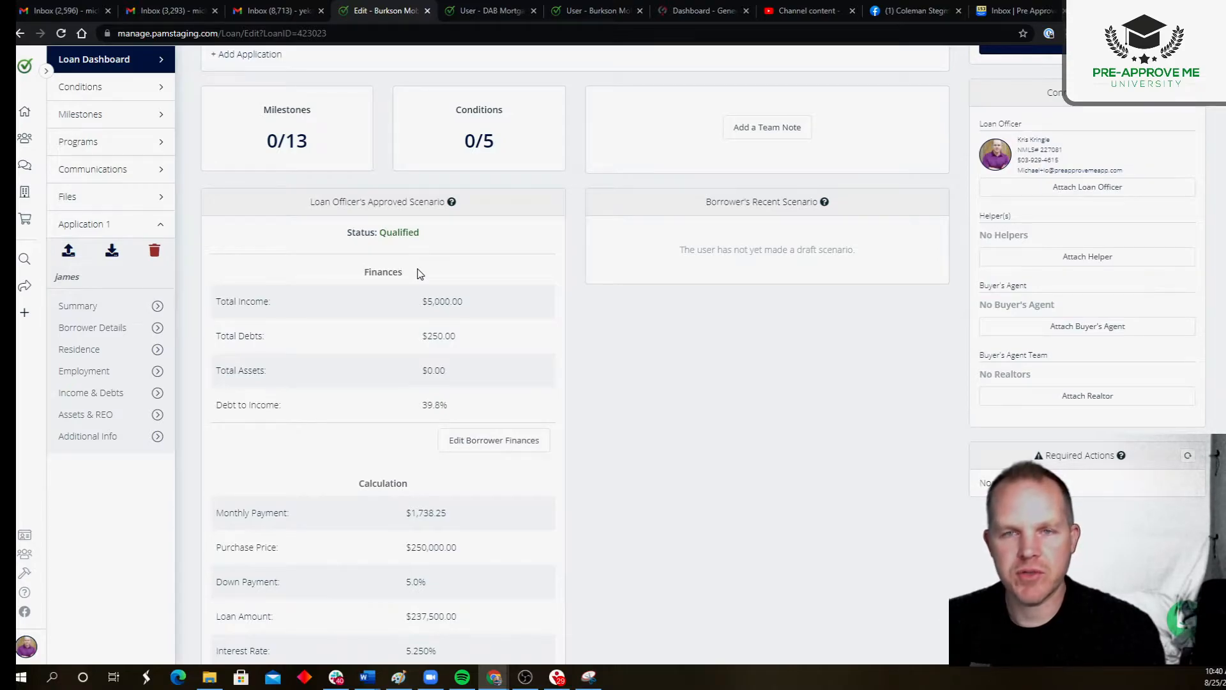
# Step: Review the scenario's total income, total debts and calculation figures, such as purchase price, down payment and loan amount
pyautogui.scroll(-3, 420, 274)
pyautogui.moveTo(419, 110); pyautogui.dragTo(486, 119)
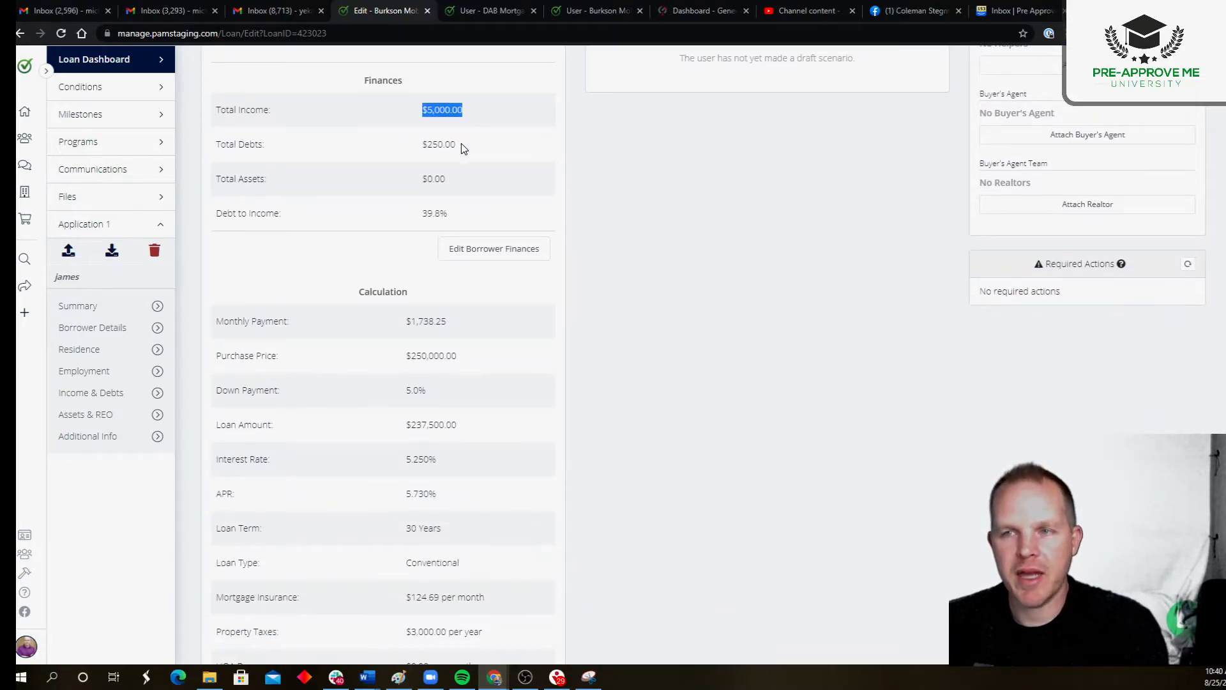
pyautogui.moveTo(419, 144); pyautogui.dragTo(485, 145)
pyautogui.moveTo(379, 320); pyautogui.dragTo(495, 448)
pyautogui.click(565, 435)
pyautogui.scroll(-2, 565, 436)
pyautogui.scroll(4, 405, 380)
pyautogui.moveTo(379, 174); pyautogui.dragTo(425, 174)
pyautogui.click(492, 190)
pyautogui.scroll(-5, 502, 249)
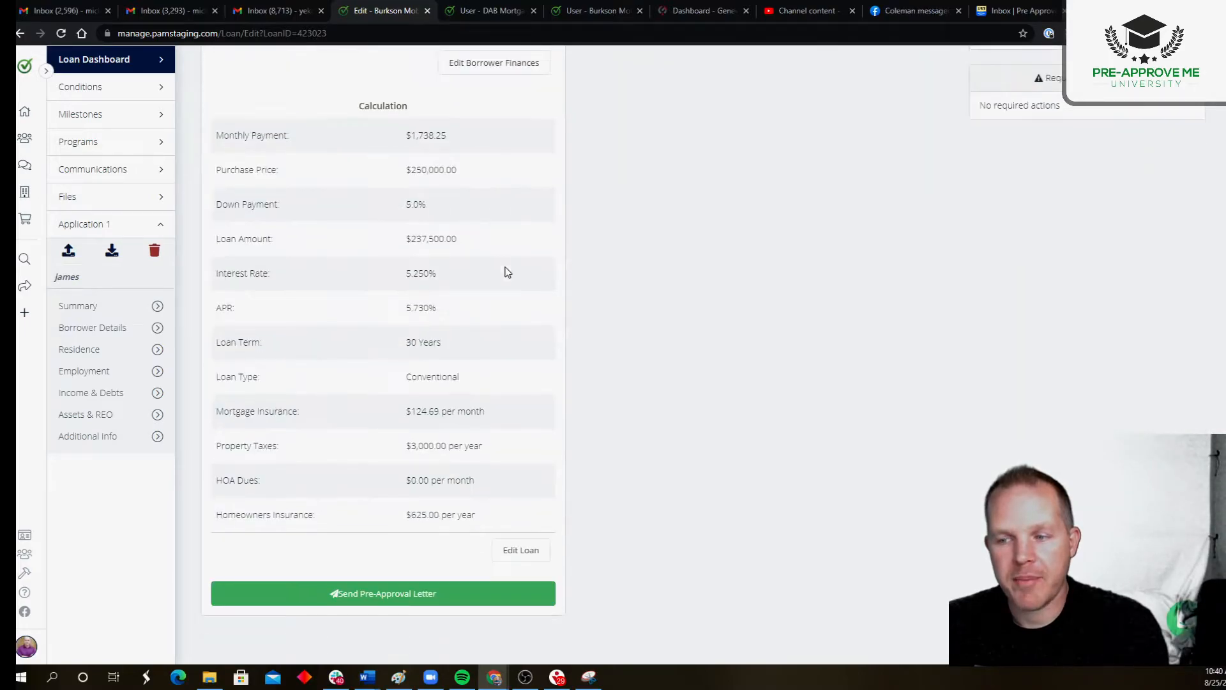
# Step: Edit the loan scenario to set the purchase price to $400,000 and save it
pyautogui.click(521, 550)
pyautogui.moveTo(632, 170); pyautogui.dragTo(509, 178)
pyautogui.write('400,')
pyautogui.write('00000')
pyautogui.click(509, 178)
pyautogui.click(782, 655)
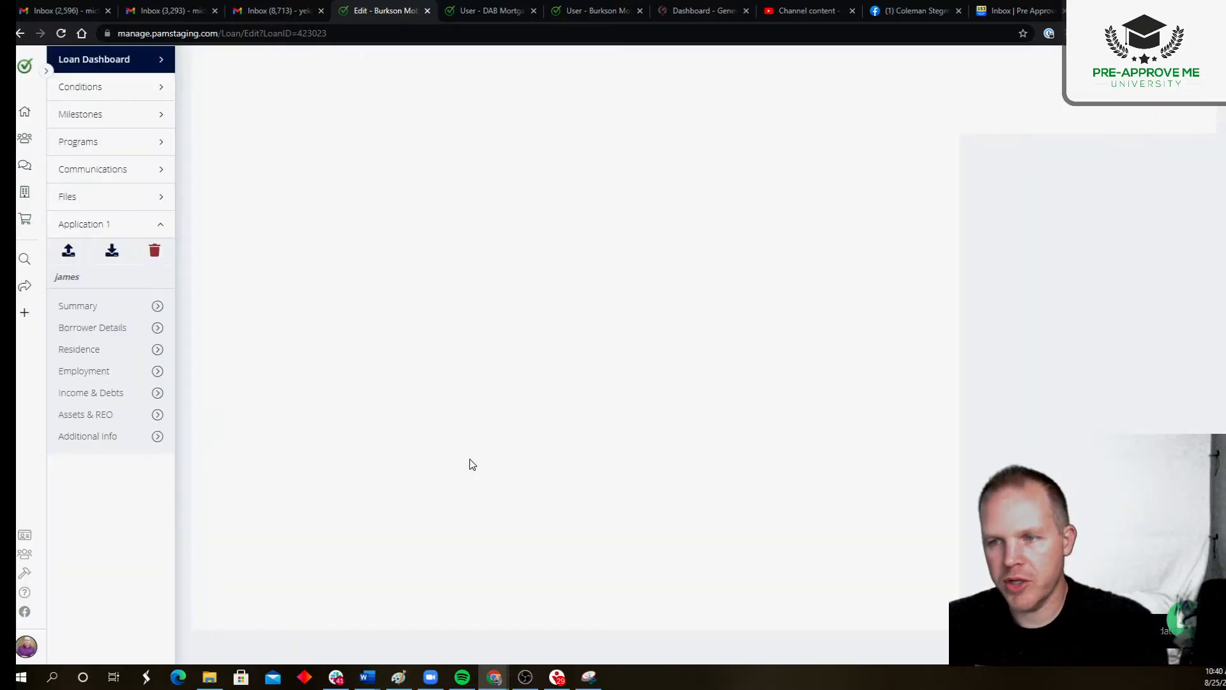
# Step: Check how the $400,000 purchase price affects the qualification status of the approved scenario
pyautogui.scroll(5, 485, 461)
pyautogui.moveTo(337, 174); pyautogui.dragTo(432, 187)
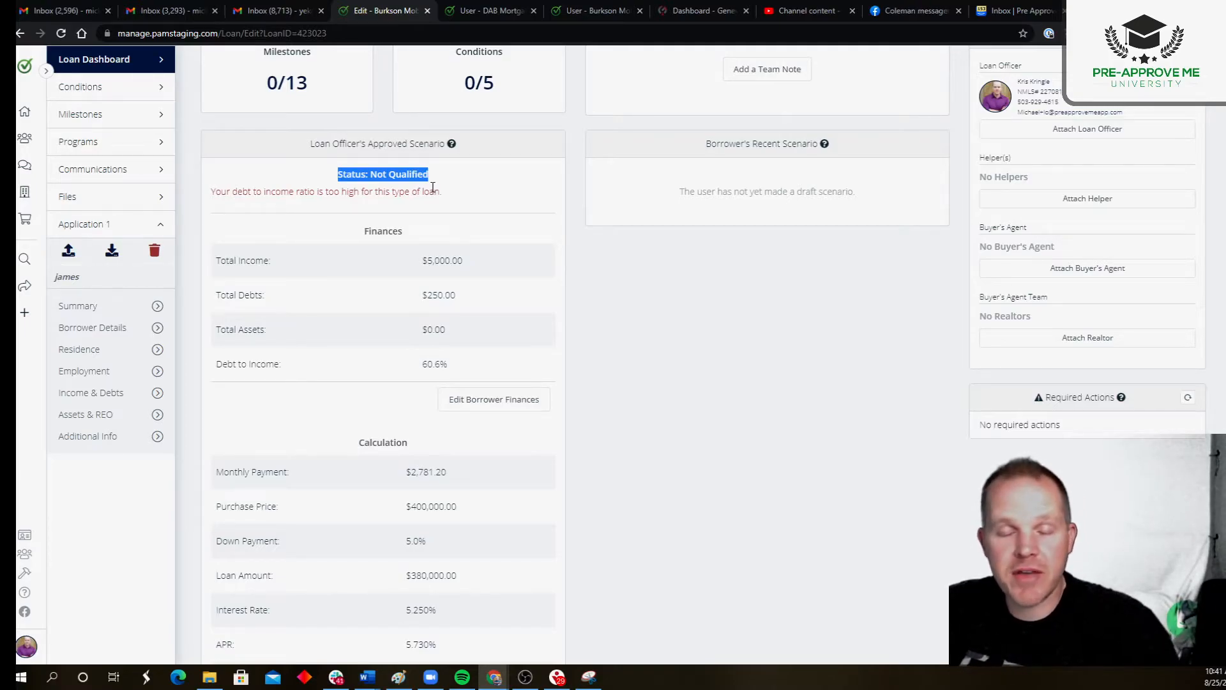
# Step: Examine the reason given for the approved scenario's qualification status and its debt-to-income ratio
pyautogui.moveTo(272, 193); pyautogui.dragTo(488, 197)
pyautogui.click(485, 207)
pyautogui.moveTo(418, 364); pyautogui.dragTo(454, 368)
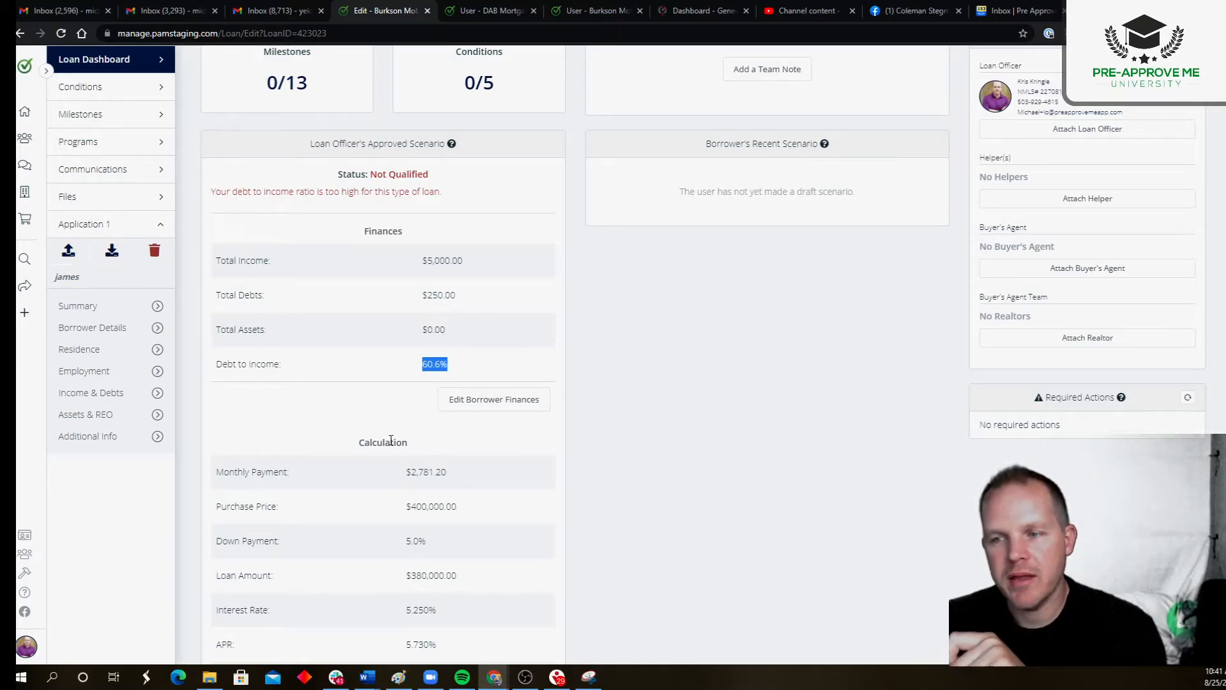
pyautogui.click(425, 368)
pyautogui.moveTo(424, 370); pyautogui.dragTo(451, 370)
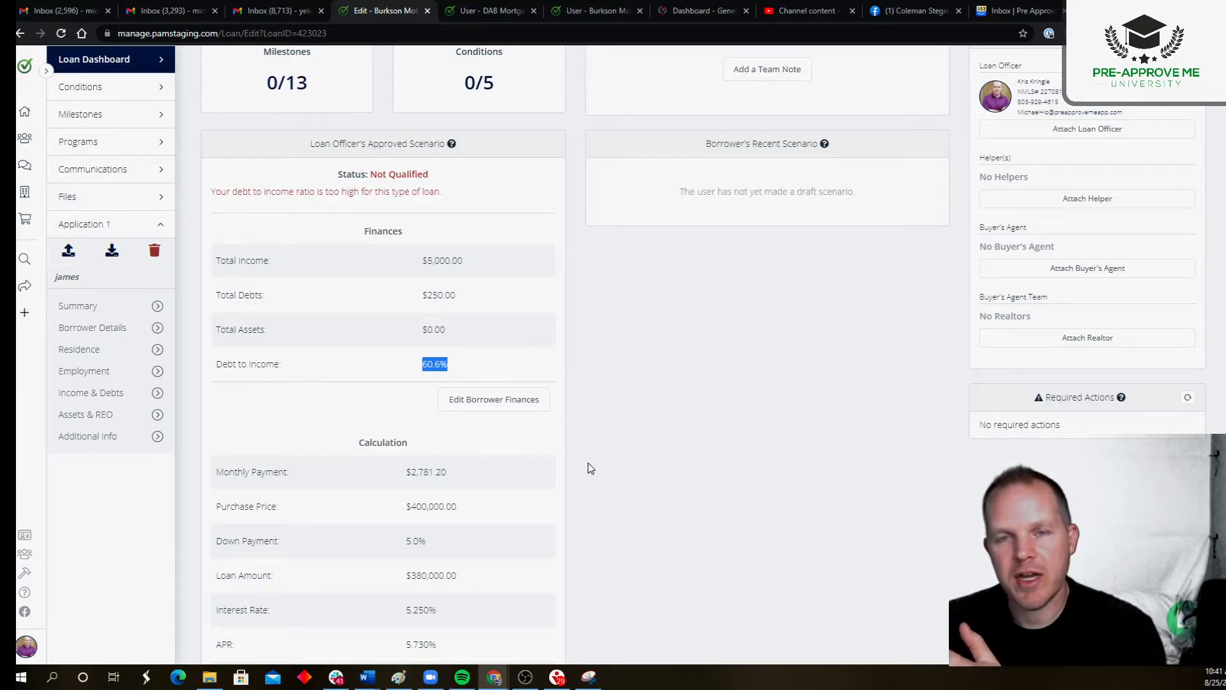
pyautogui.scroll(7, 580, 450)
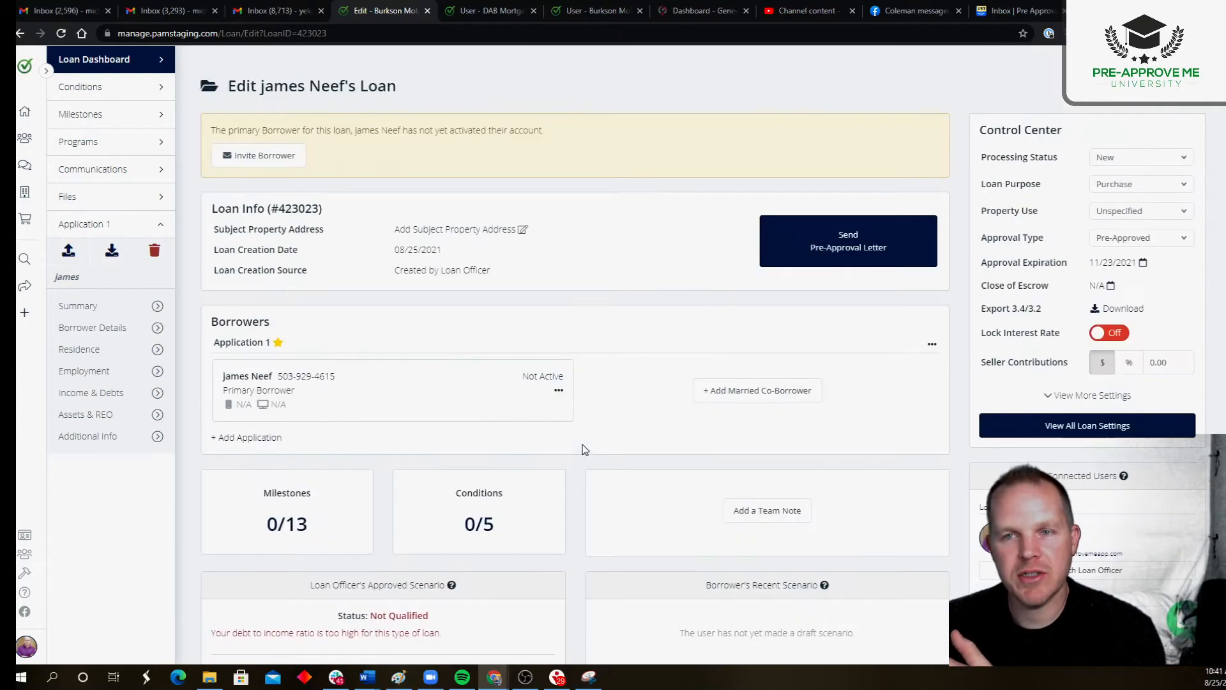
pyautogui.scroll(-9, 583, 447)
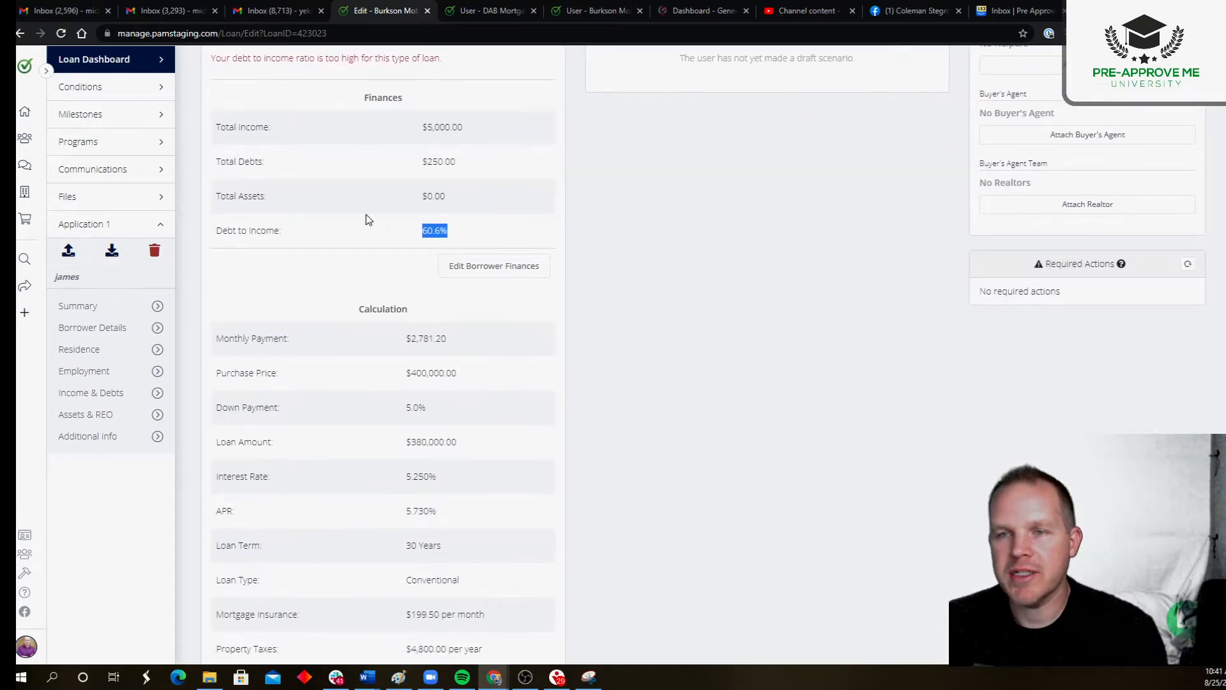
# Step: Open the loan's program settings and choose the Conventional program to show its restrictions
pyautogui.click(108, 142)
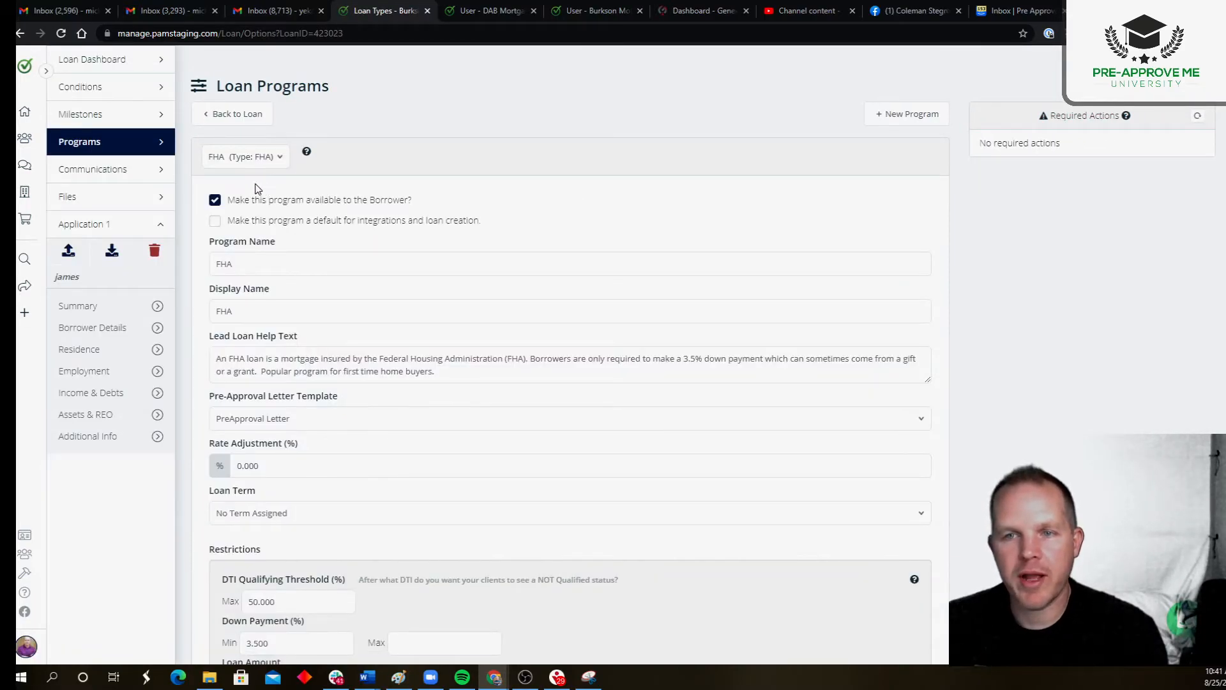
pyautogui.moveTo(227, 200); pyautogui.dragTo(416, 203)
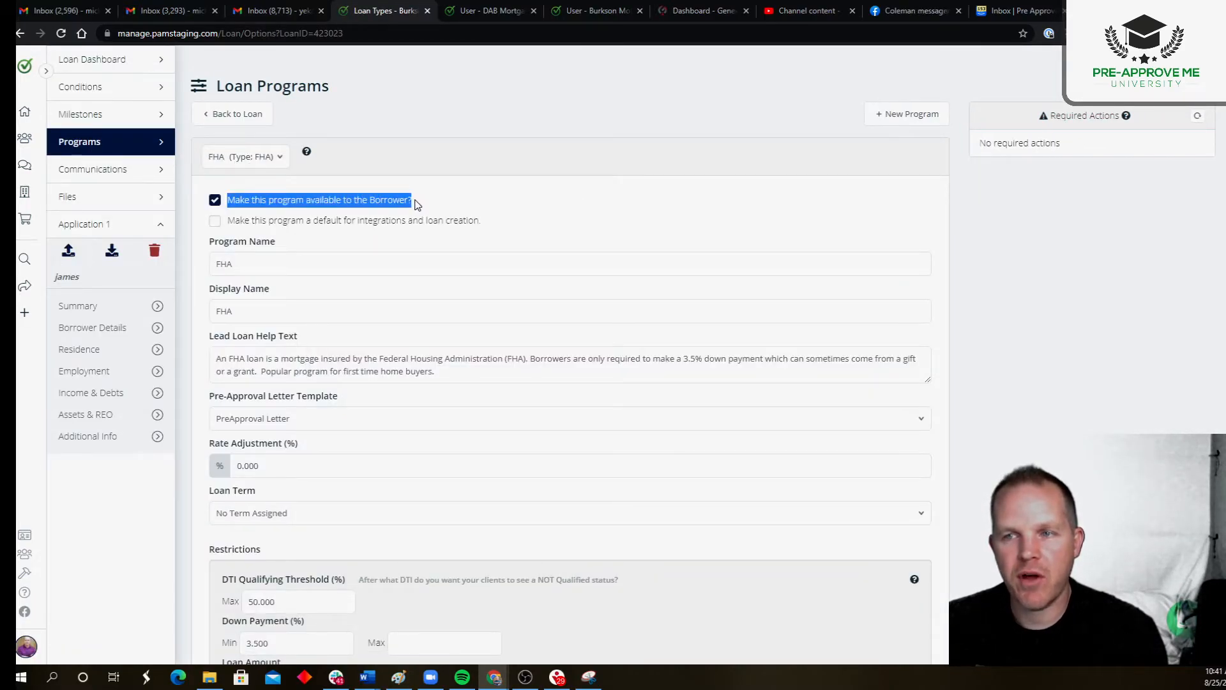
pyautogui.click(265, 156)
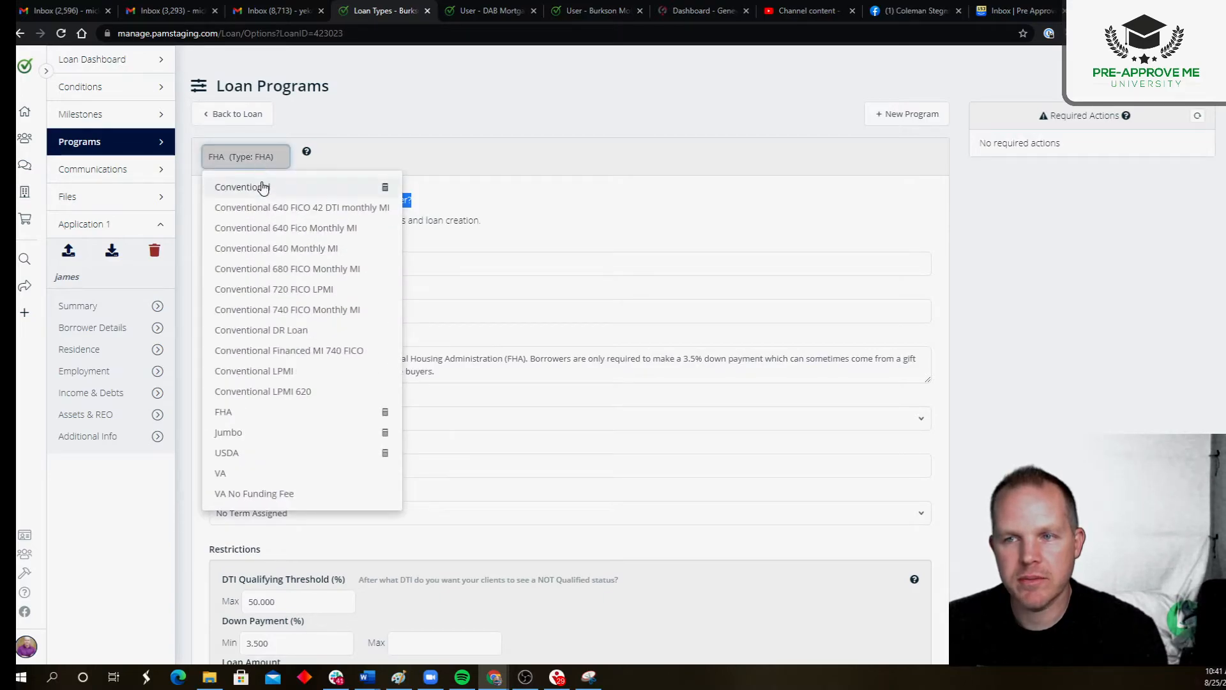
pyautogui.click(262, 187)
pyautogui.scroll(-5, 292, 211)
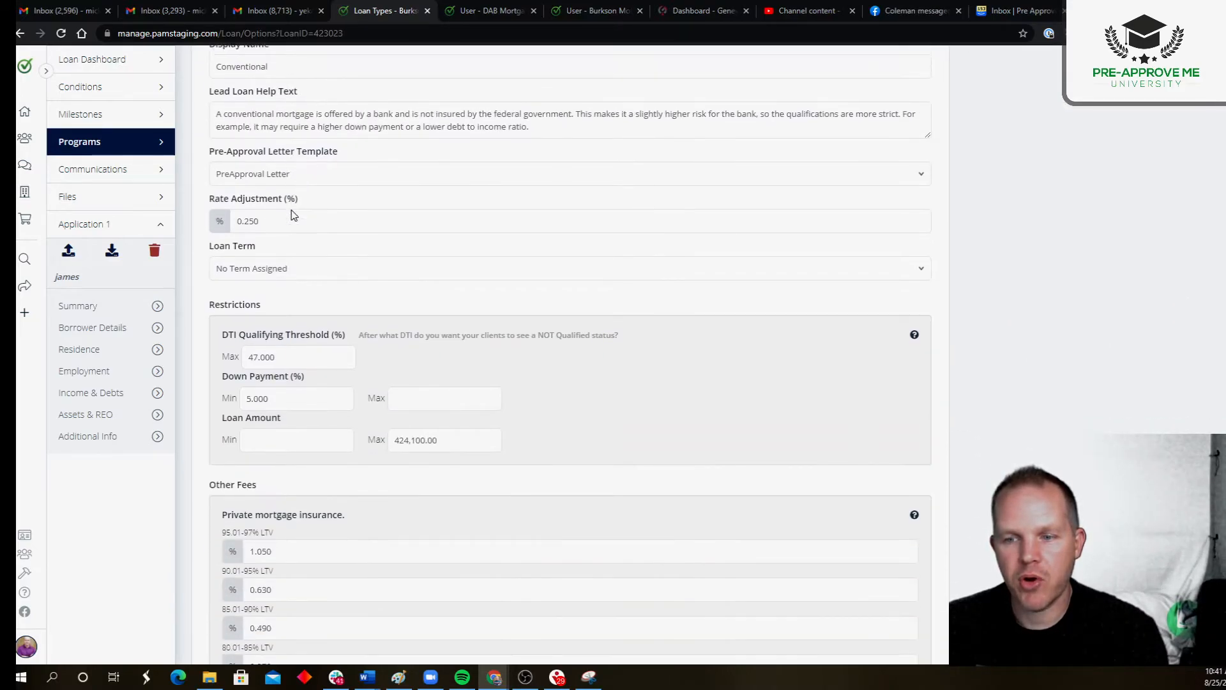
# Step: Set the Conventional program's maximum DTI qualifying threshold to 61% and return to the loan
pyautogui.doubleClick(293, 279)
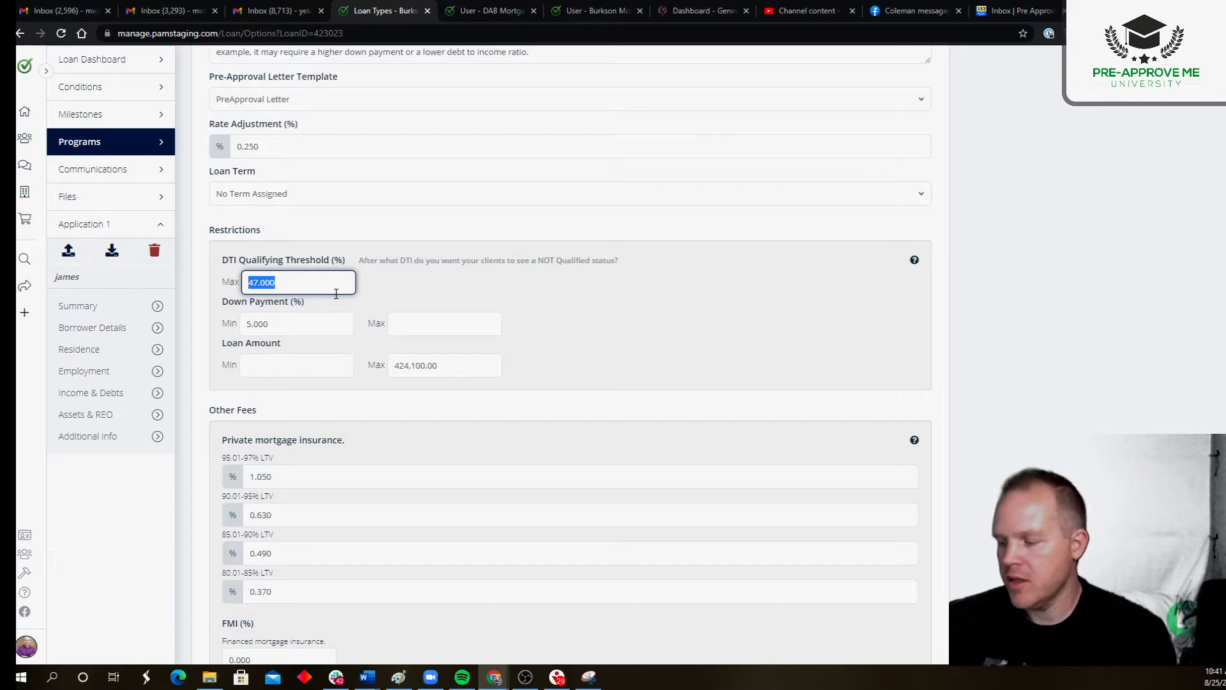
pyautogui.write('61')
pyautogui.click(481, 266)
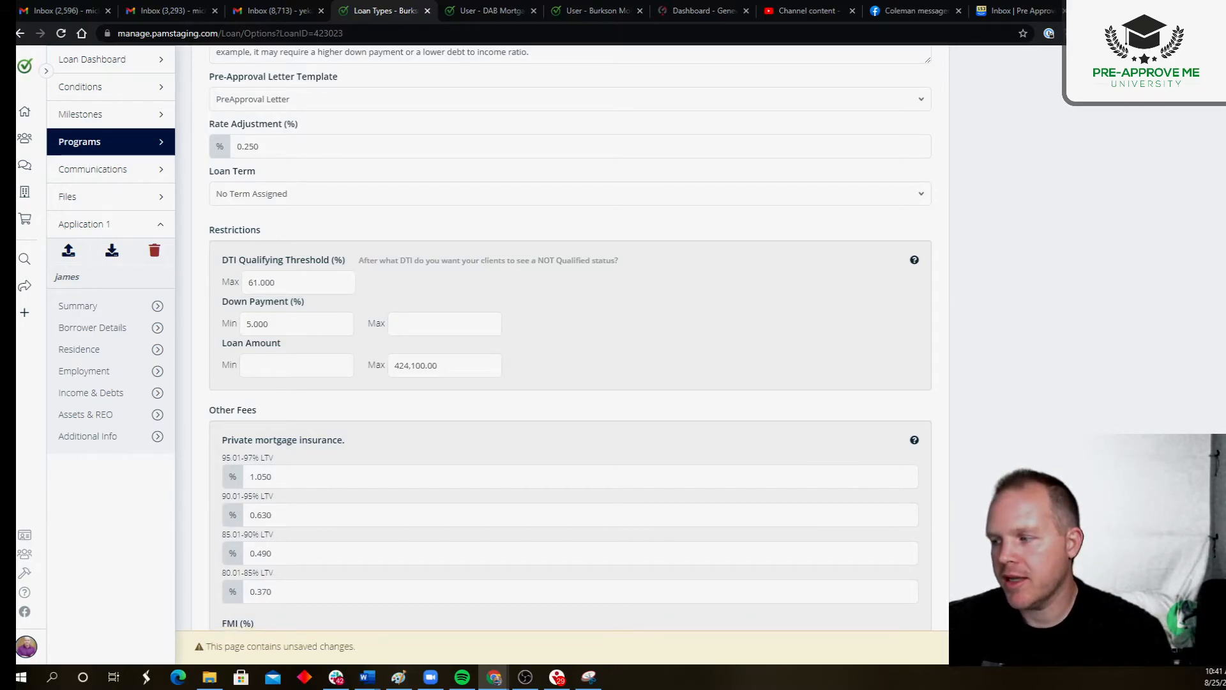
pyautogui.scroll(10, 383, 288)
pyautogui.click(231, 113)
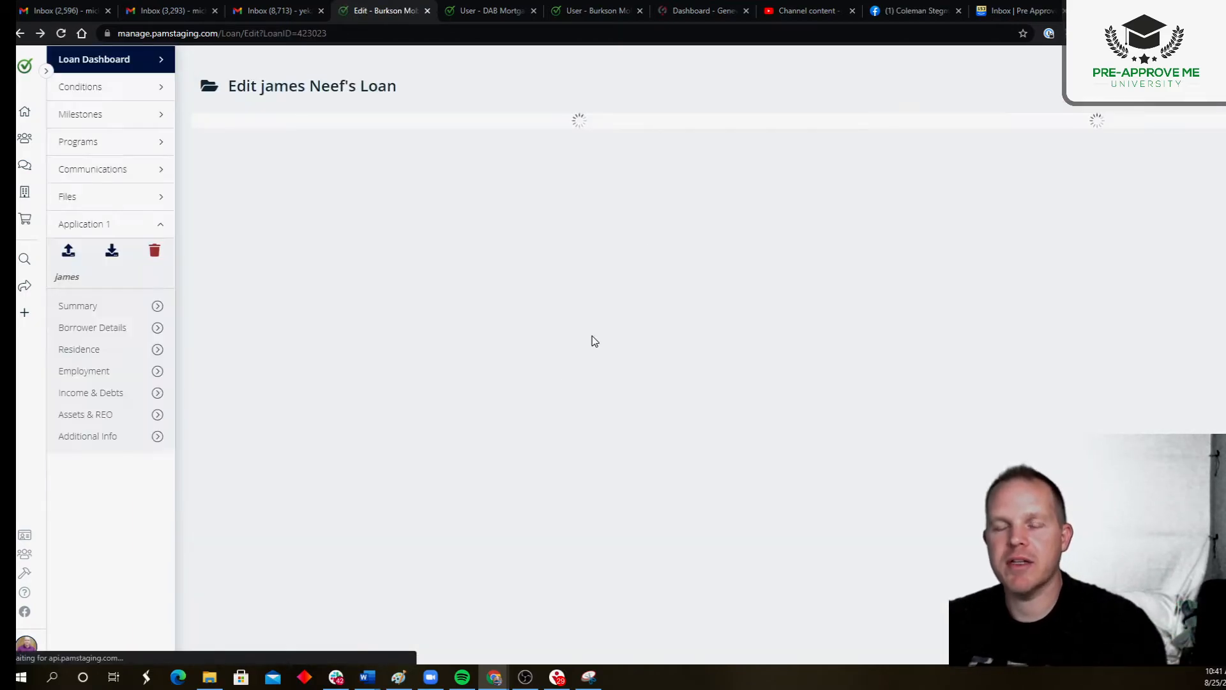
# Step: Check the approved scenario's qualification status and debt-to-income ratio under the 61% threshold
pyautogui.scroll(-3, 394, 473)
pyautogui.moveTo(315, 360); pyautogui.dragTo(463, 368)
pyautogui.moveTo(461, 534); pyautogui.dragTo(392, 536)
pyautogui.click(159, 612)
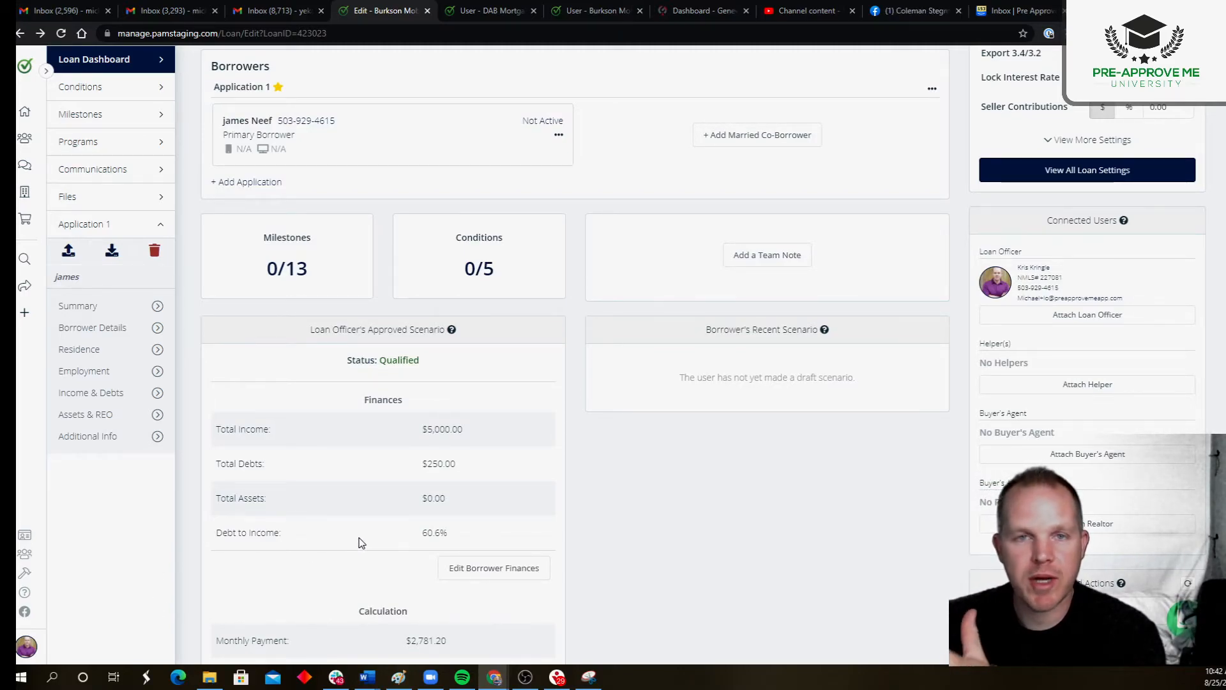
# Step: Review the scenario's income and debt entries and the full Calculation section of the loan
pyautogui.scroll(-7, 385, 504)
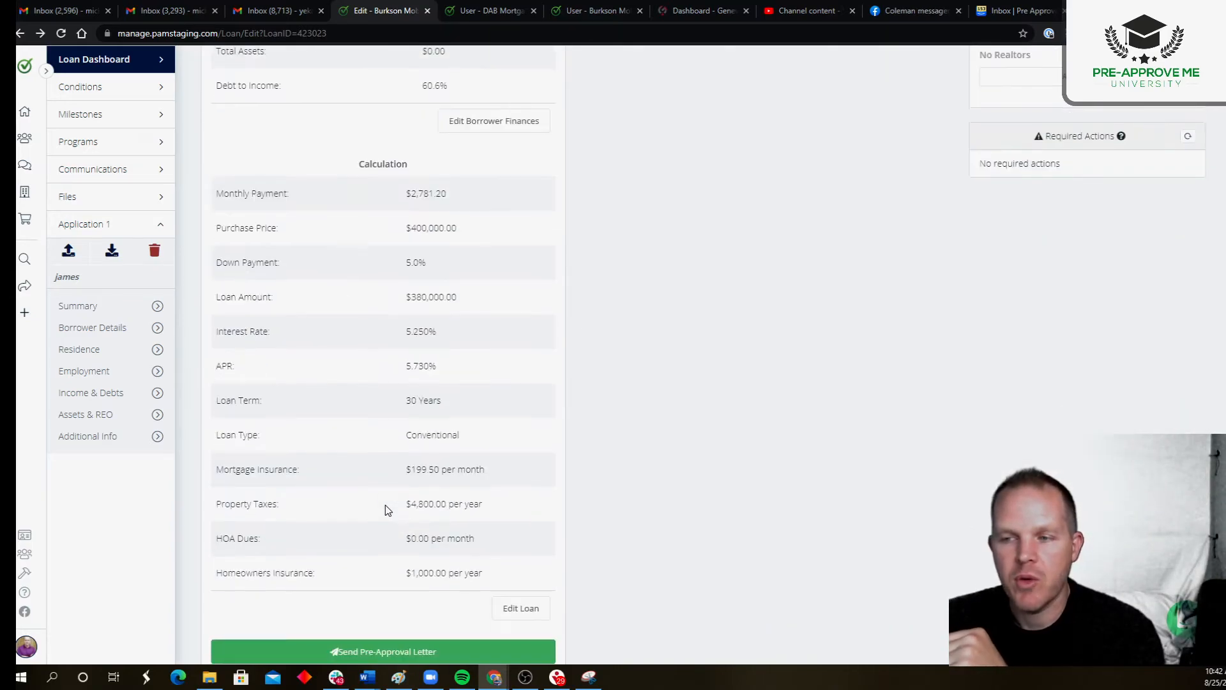
pyautogui.scroll(4, 415, 351)
pyautogui.moveTo(417, 238); pyautogui.dragTo(477, 239)
pyautogui.moveTo(423, 272); pyautogui.dragTo(462, 273)
pyautogui.click(554, 332)
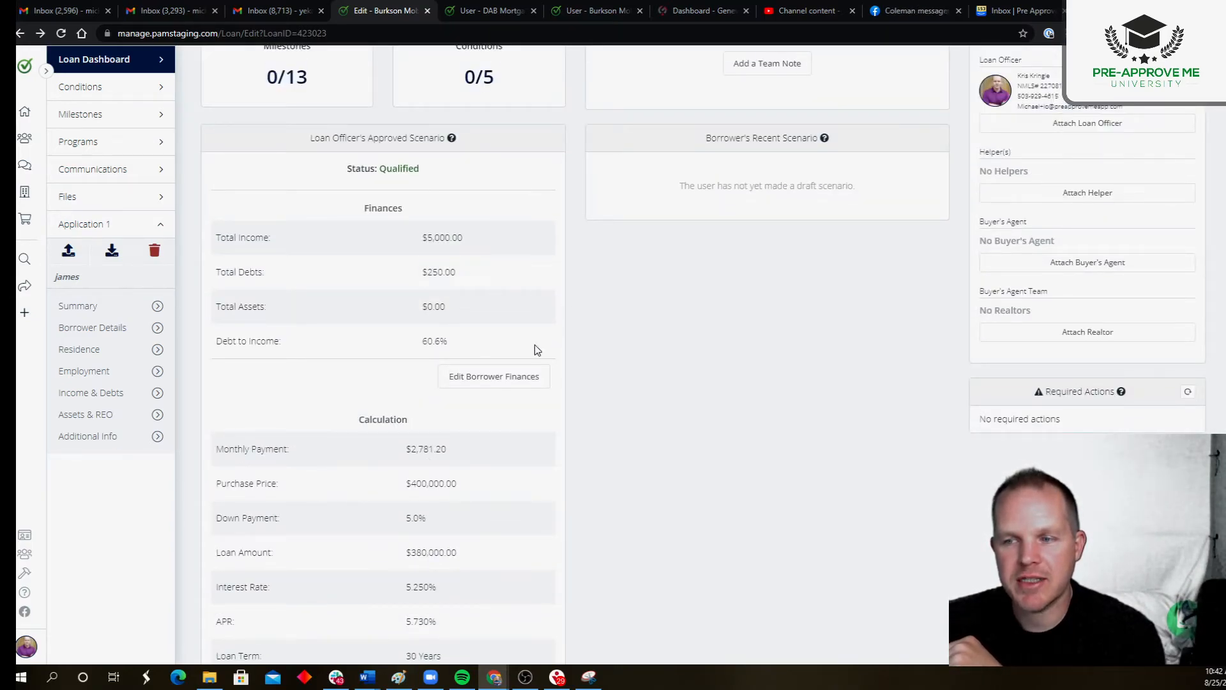
pyautogui.moveTo(364, 419); pyautogui.dragTo(547, 575)
pyautogui.scroll(-4, 569, 570)
pyautogui.click(458, 317)
pyautogui.moveTo(356, 177); pyautogui.dragTo(412, 174)
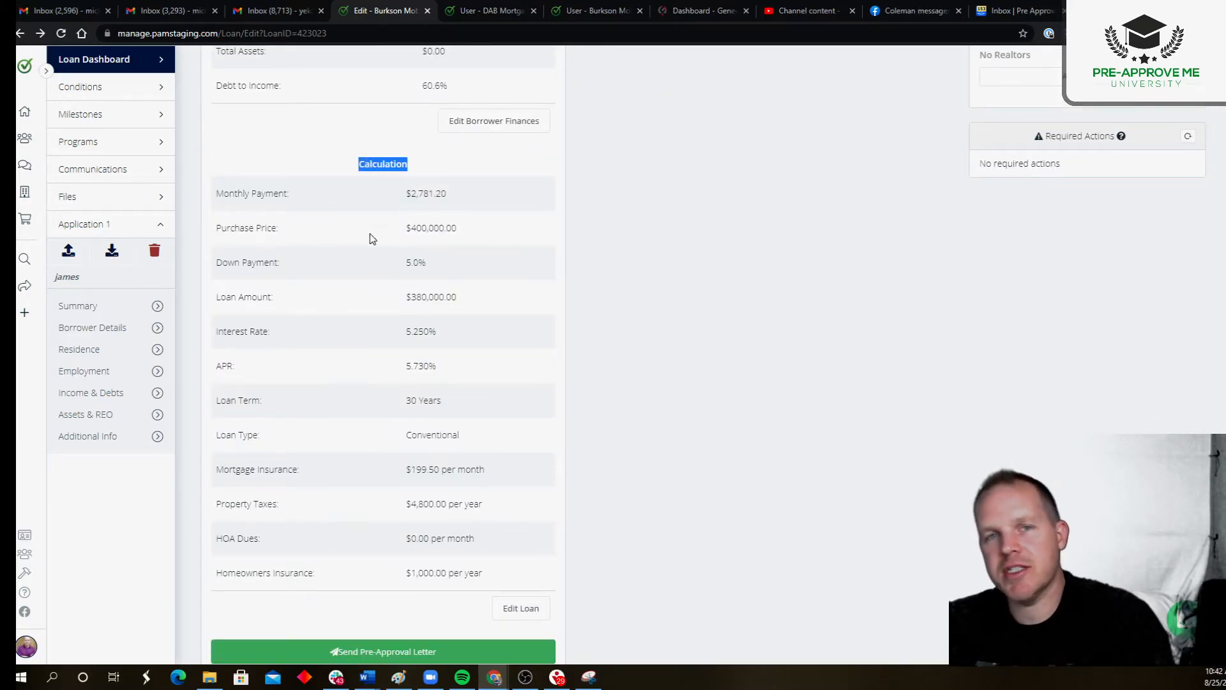
# Step: Open the loan configuration for editing and set the purchase price to $250,000
pyautogui.click(532, 610)
pyautogui.moveTo(621, 169); pyautogui.dragTo(562, 168)
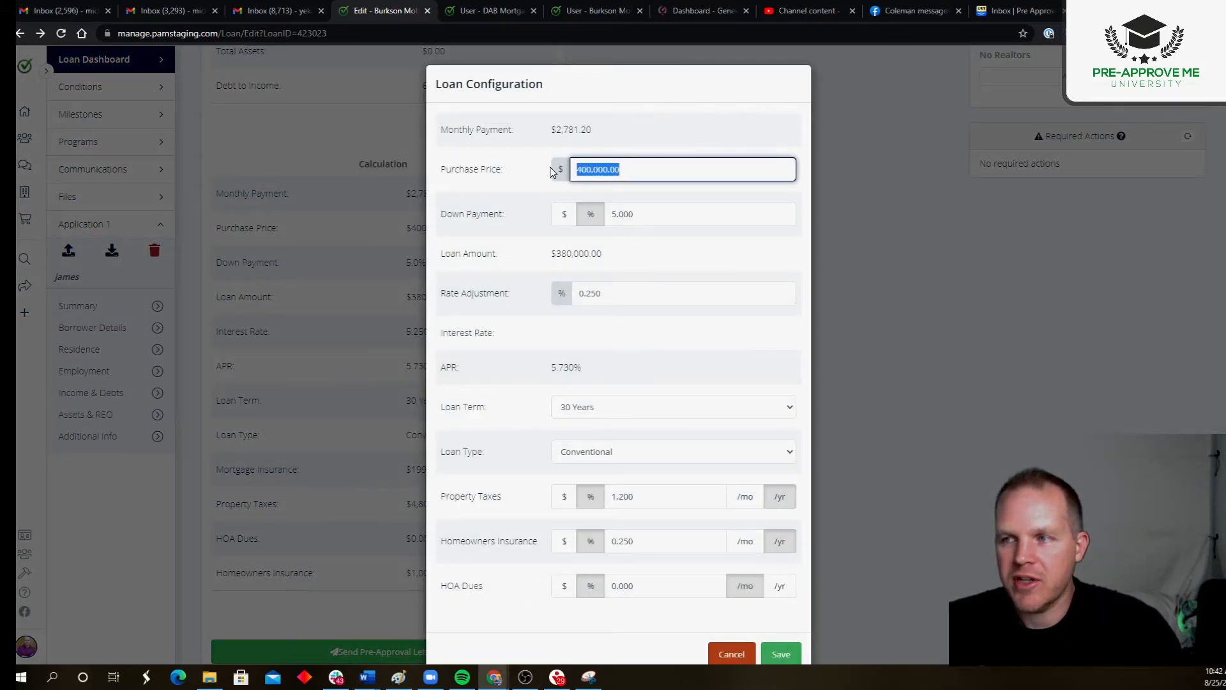
pyautogui.write('250000')
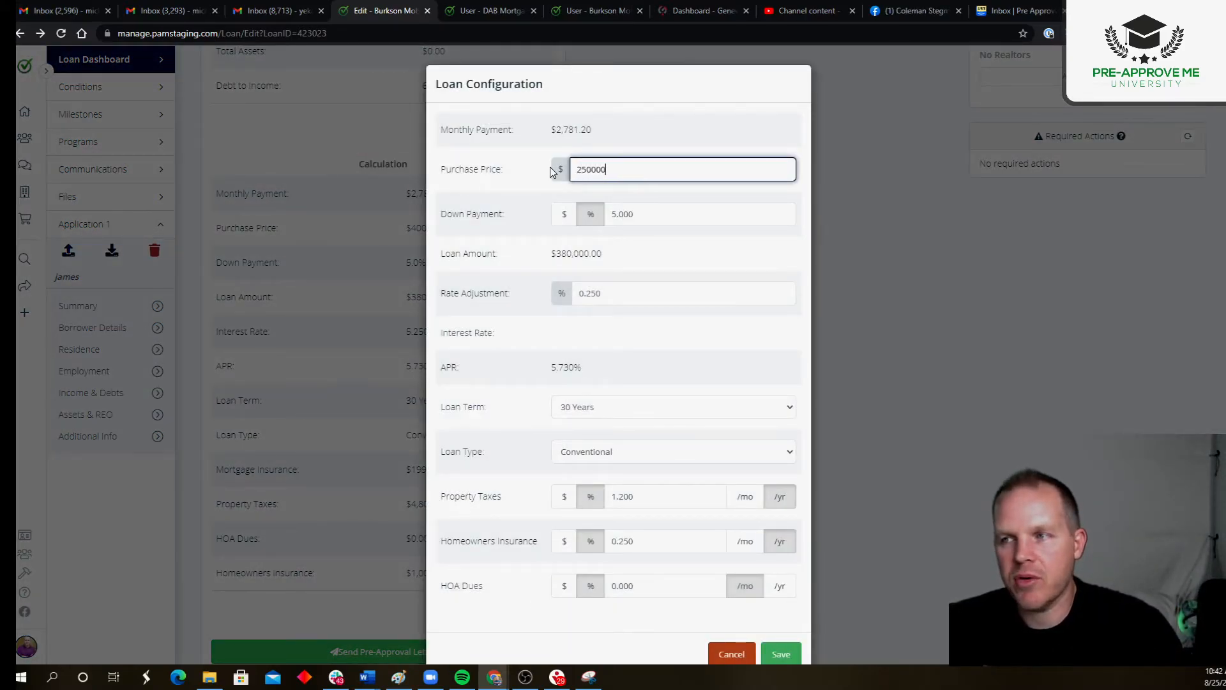
pyautogui.click(553, 172)
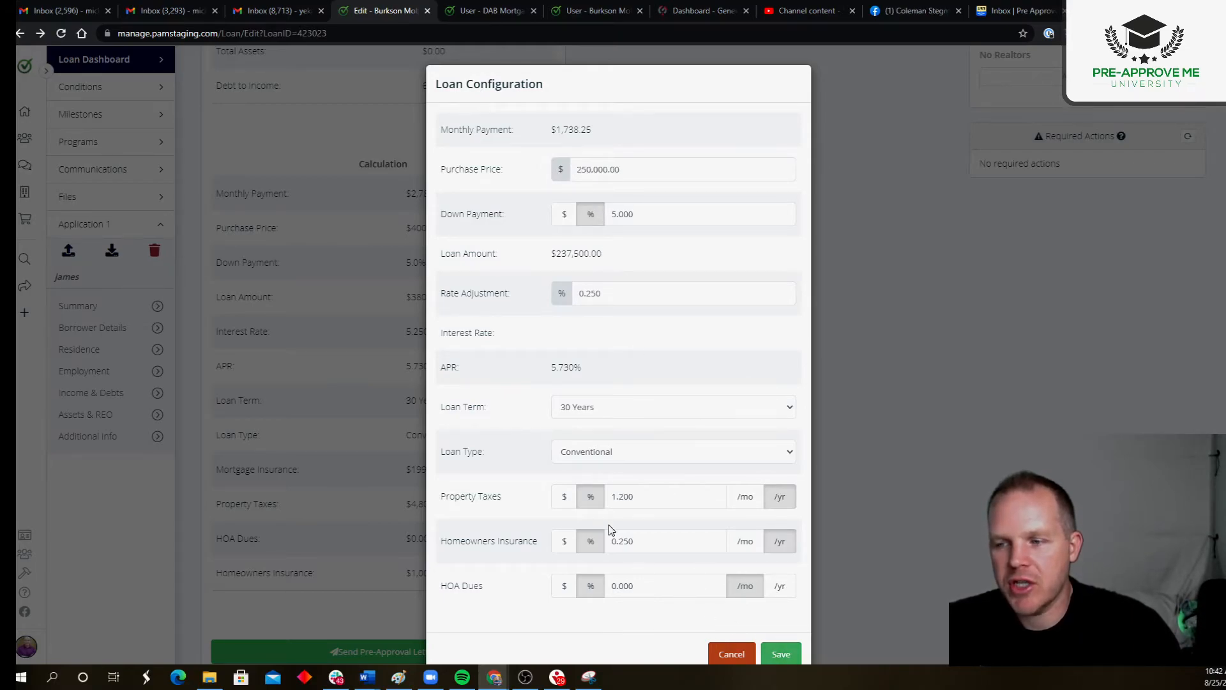
# Step: Switch homeowners insurance and property taxes to dollar amounts, setting insurance to $600 per year and taxes to $4,000 per year
pyautogui.moveTo(488, 496); pyautogui.dragTo(561, 504)
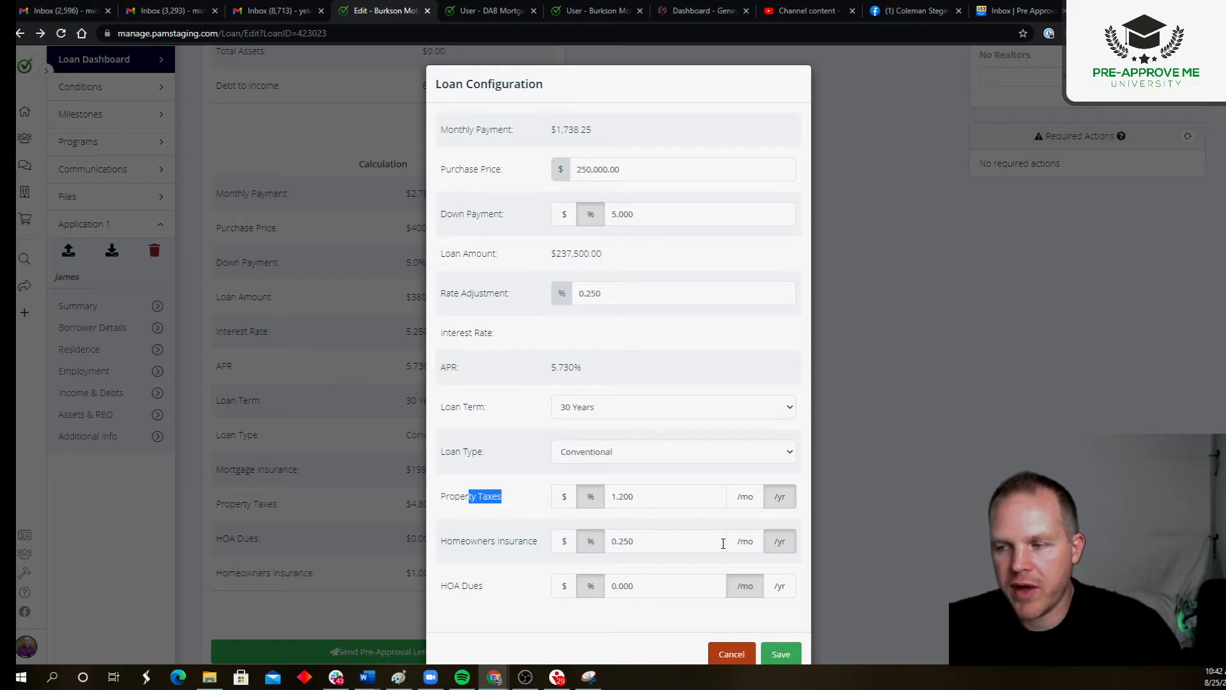
pyautogui.click(565, 542)
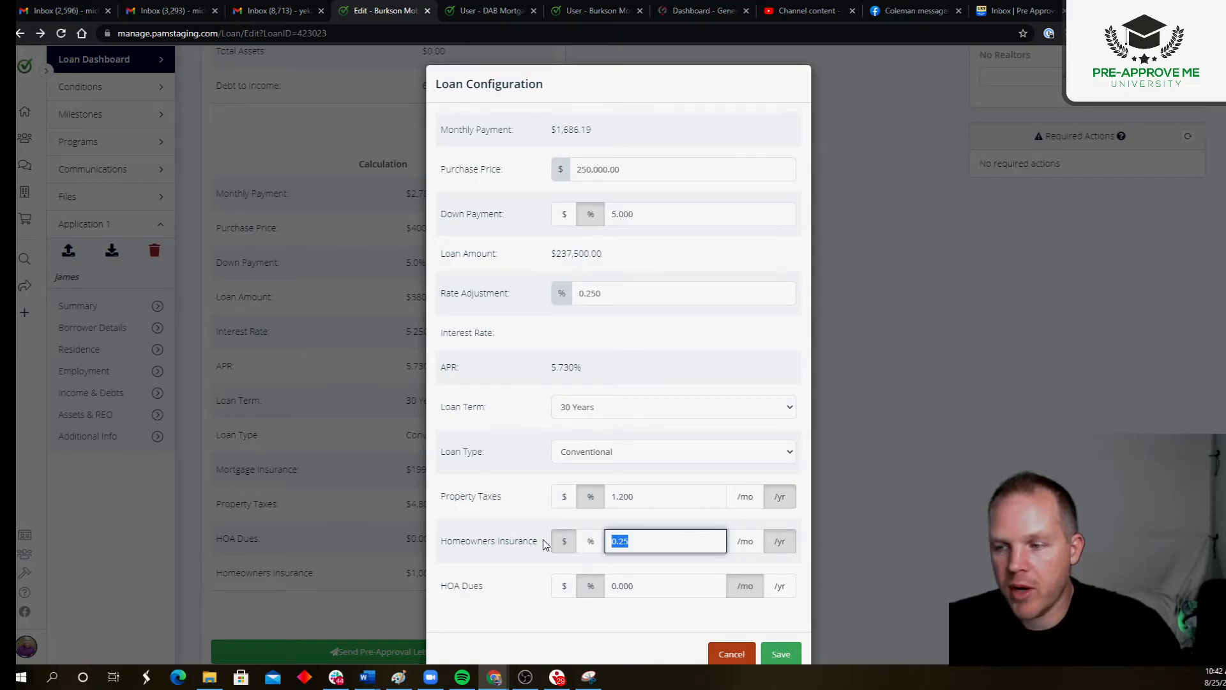
pyautogui.write('600')
pyautogui.click(564, 497)
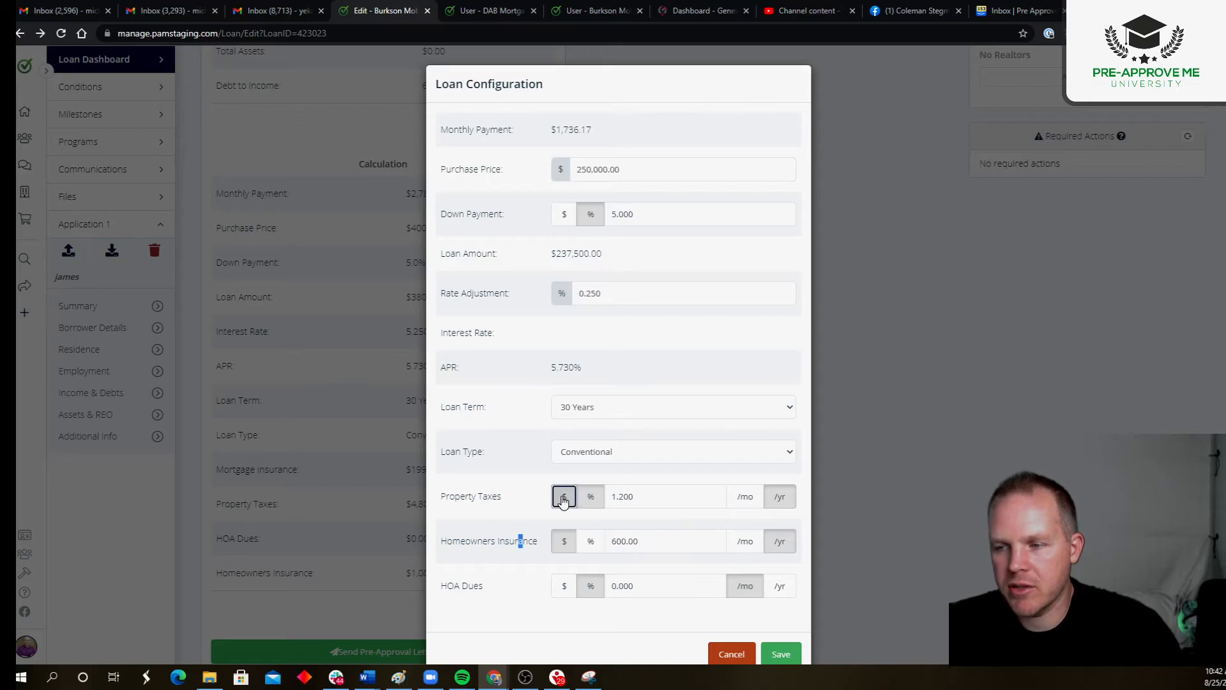
pyautogui.write('4,00')
pyautogui.write('0')
pyautogui.click(529, 507)
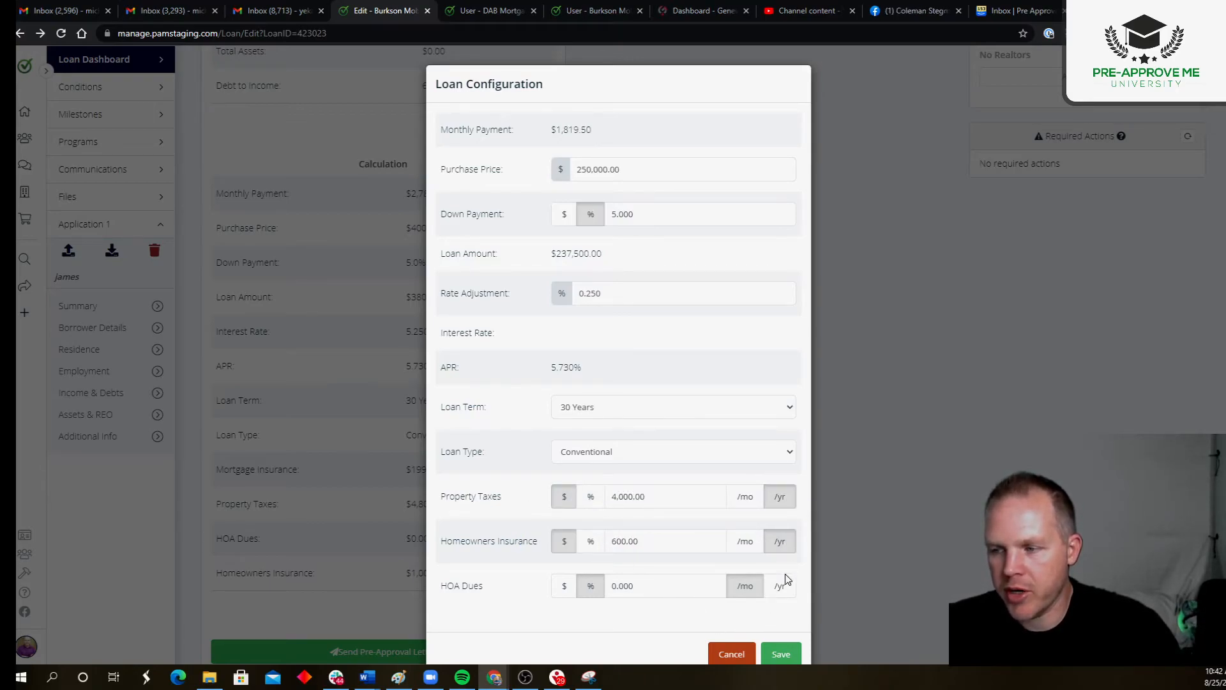
# Step: Try homeowners insurance as a monthly amount of $250
pyautogui.click(745, 541)
pyautogui.write('250')
pyautogui.click(525, 540)
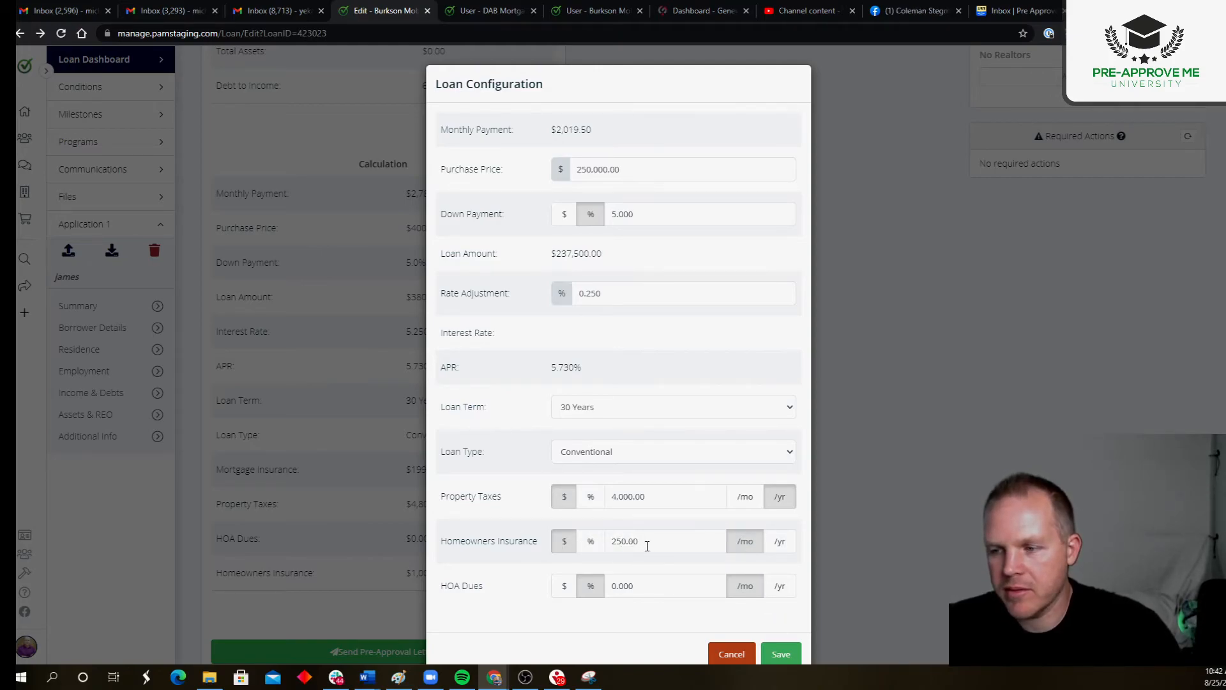
# Step: Set homeowners insurance to $600 per year and save the loan configuration
pyautogui.click(646, 547)
pyautogui.write('600')
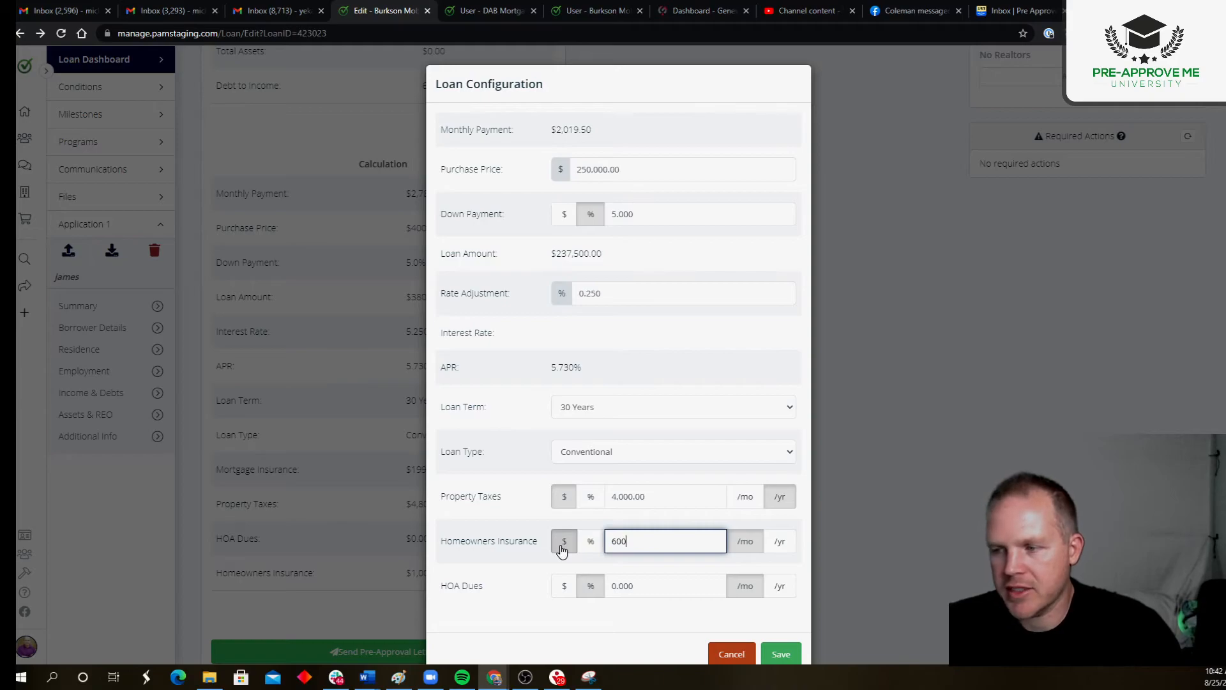
pyautogui.click(778, 542)
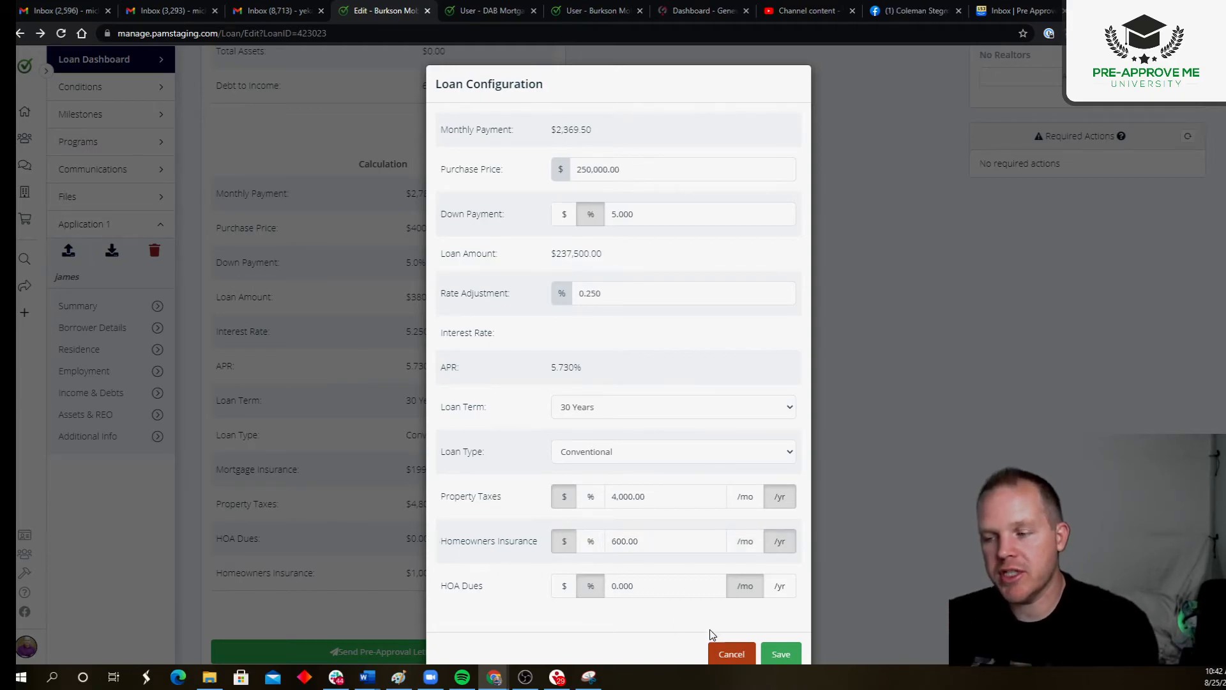
pyautogui.click(782, 654)
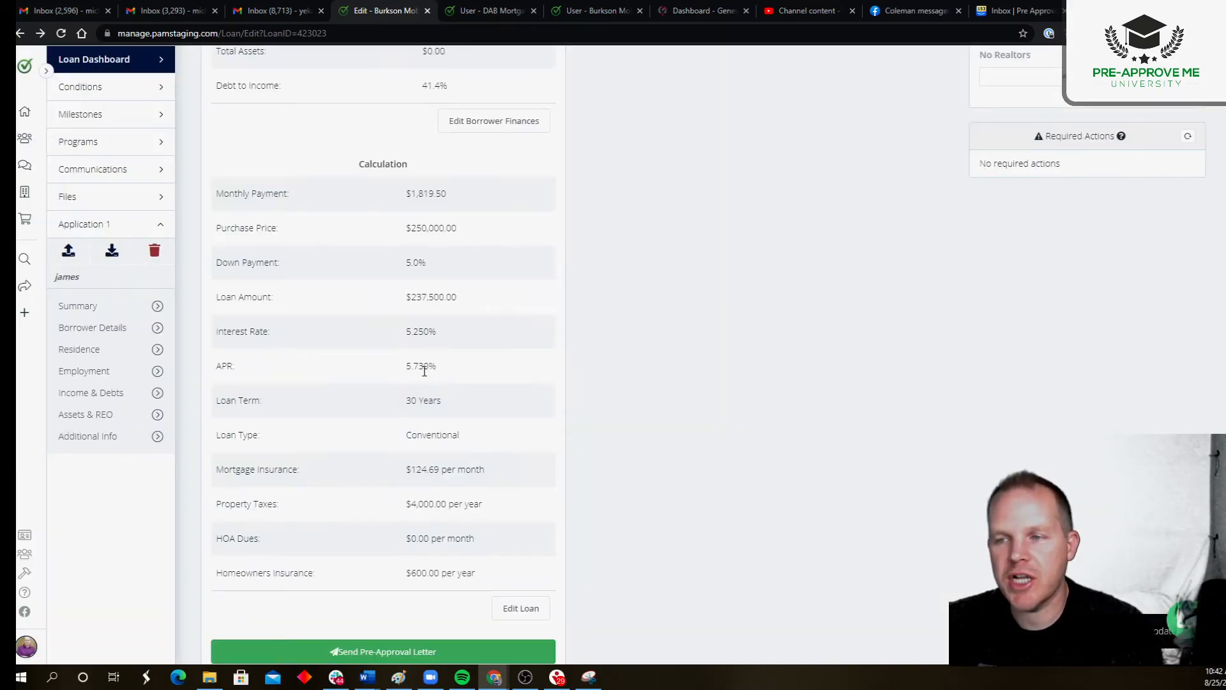
# Step: Check the approved scenario's status and debt-to-income ratio with the $250,000 purchase price, and look over the loan overview
pyautogui.scroll(7, 425, 370)
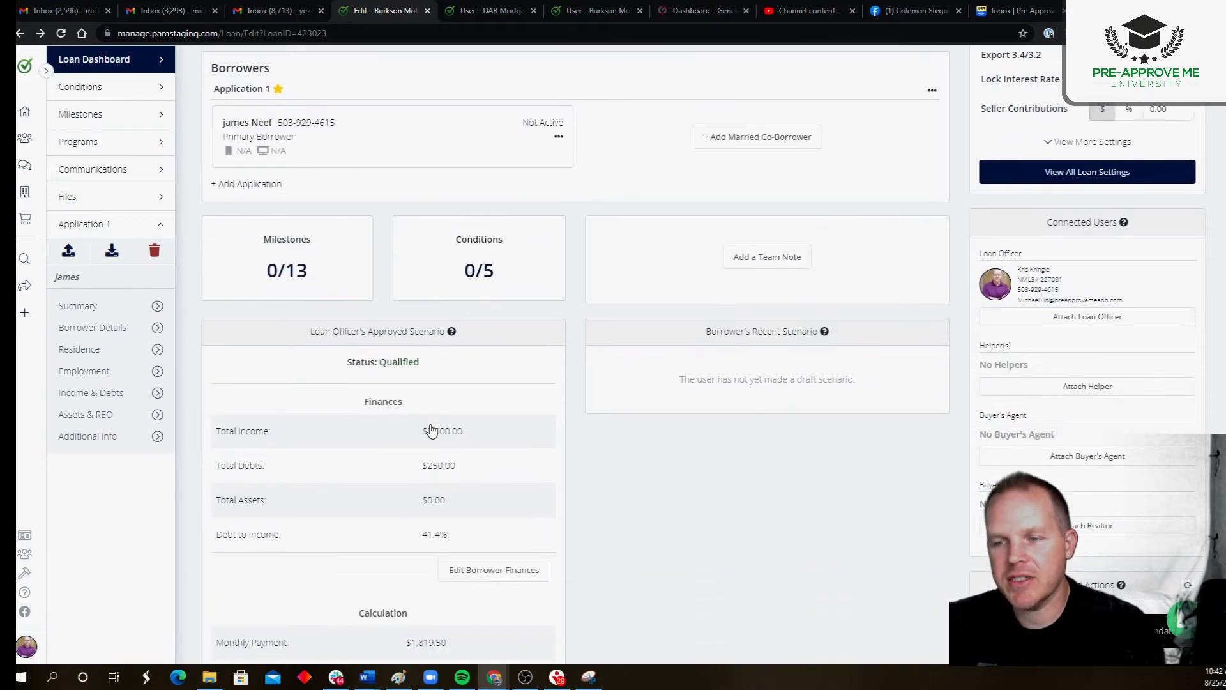
pyautogui.scroll(-1, 429, 426)
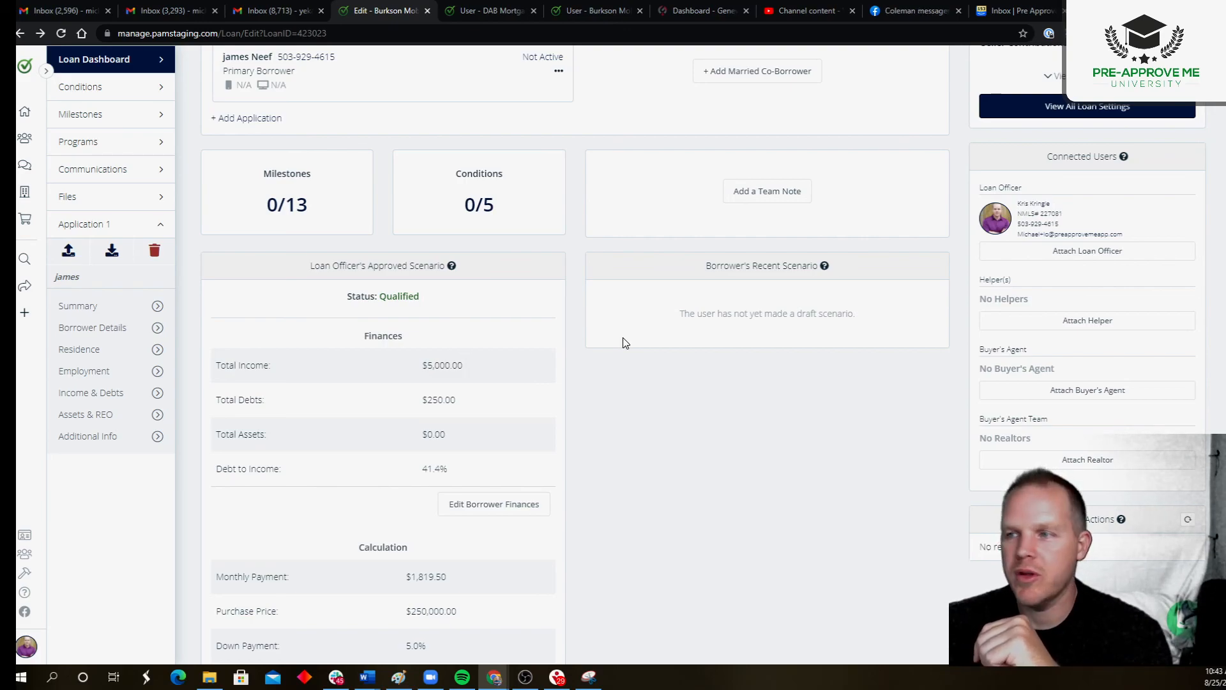
pyautogui.scroll(5, 623, 339)
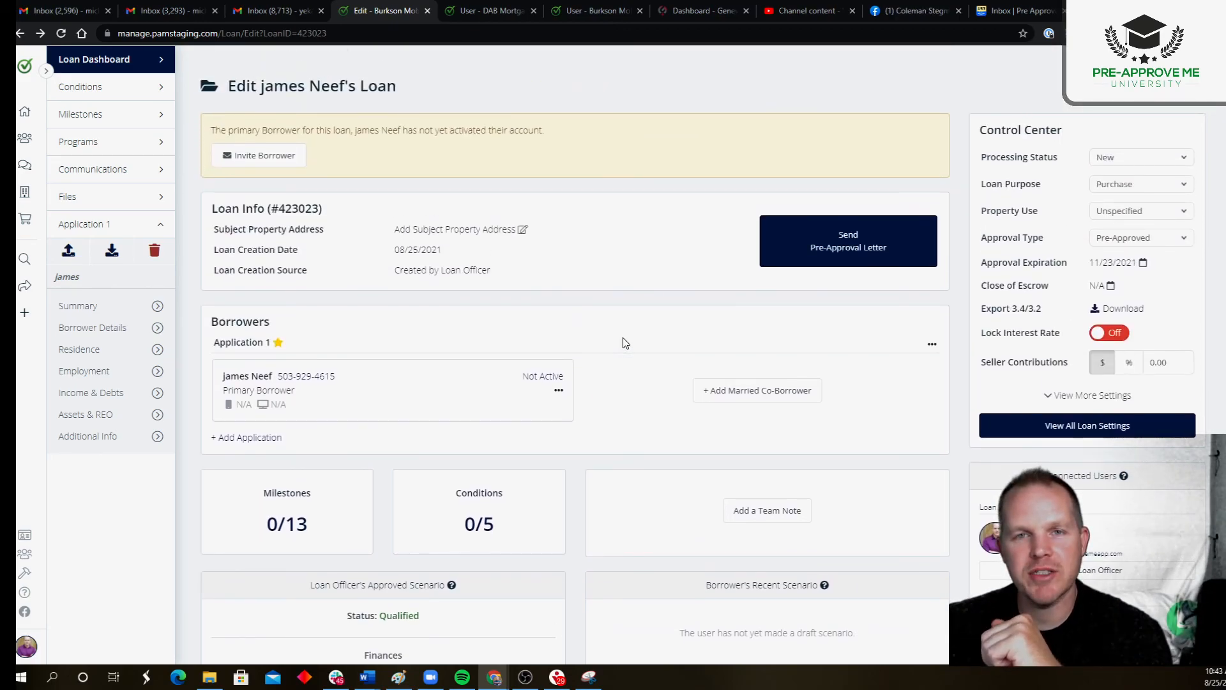